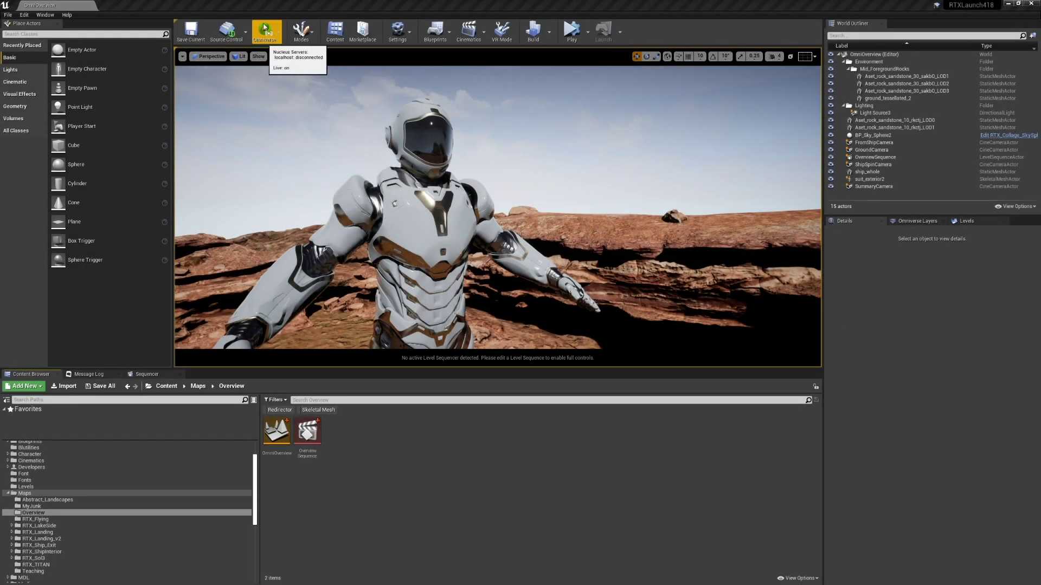
# - Turn off Live Edit in the Omniverse options
pyautogui.click(278, 32)
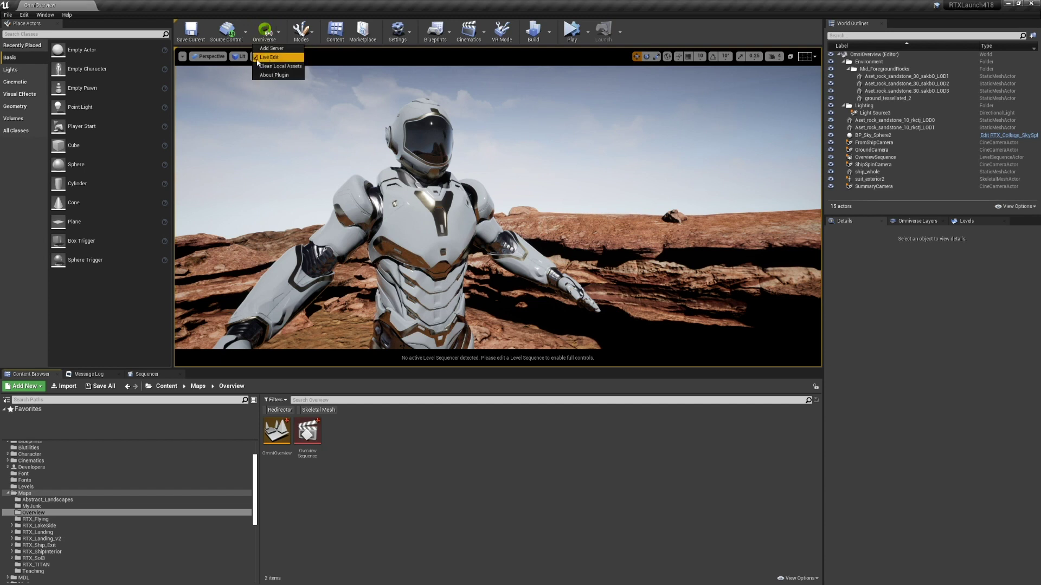
pyautogui.click(261, 58)
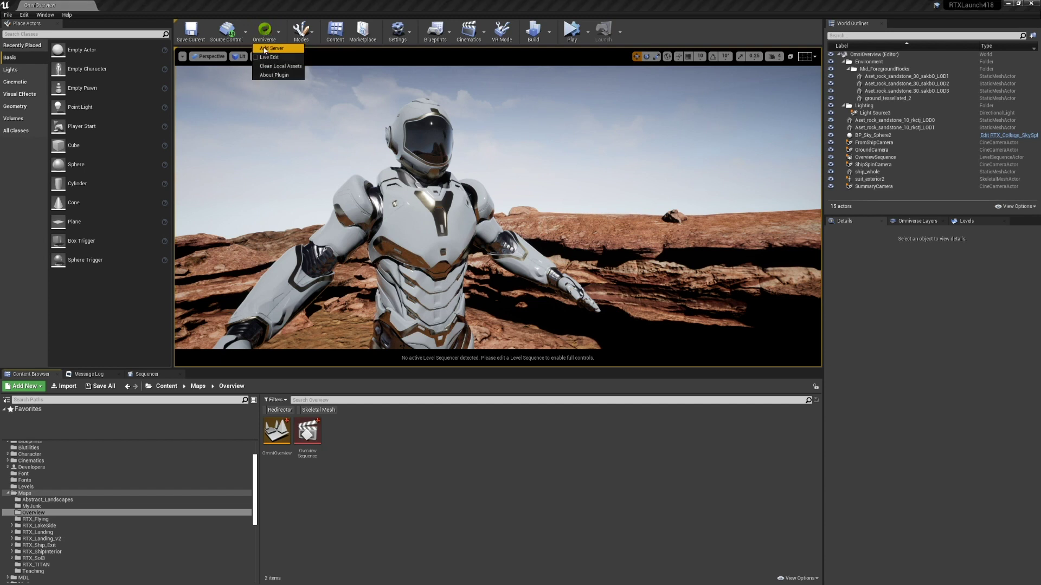
# - View the Omniverse plugin's version information, copy it to the clipboard, and close the dialog
pyautogui.click(282, 75)
pyautogui.moveTo(495, 243); pyautogui.dragTo(475, 128)
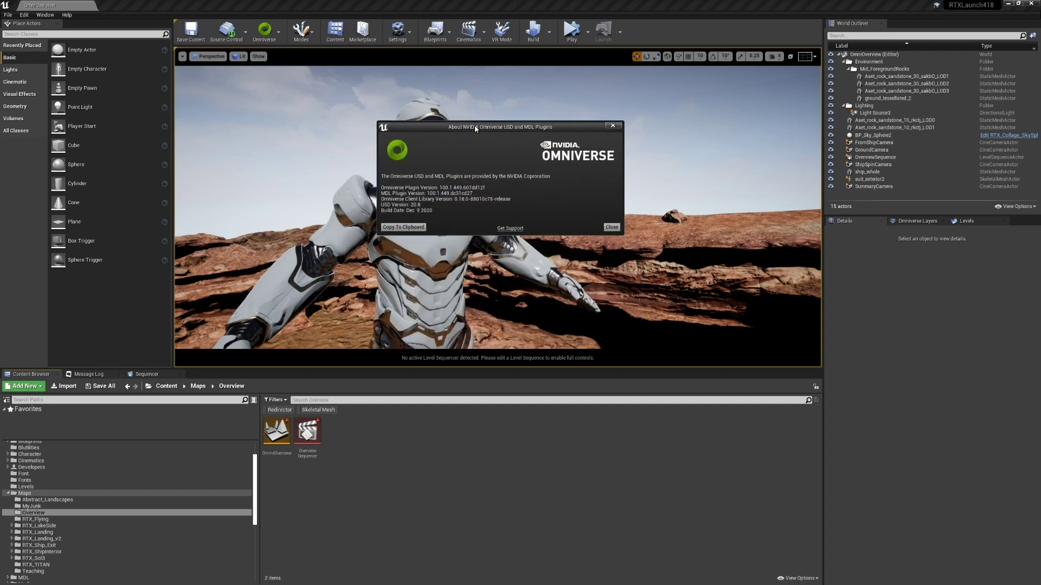
pyautogui.click(417, 228)
pyautogui.click(613, 126)
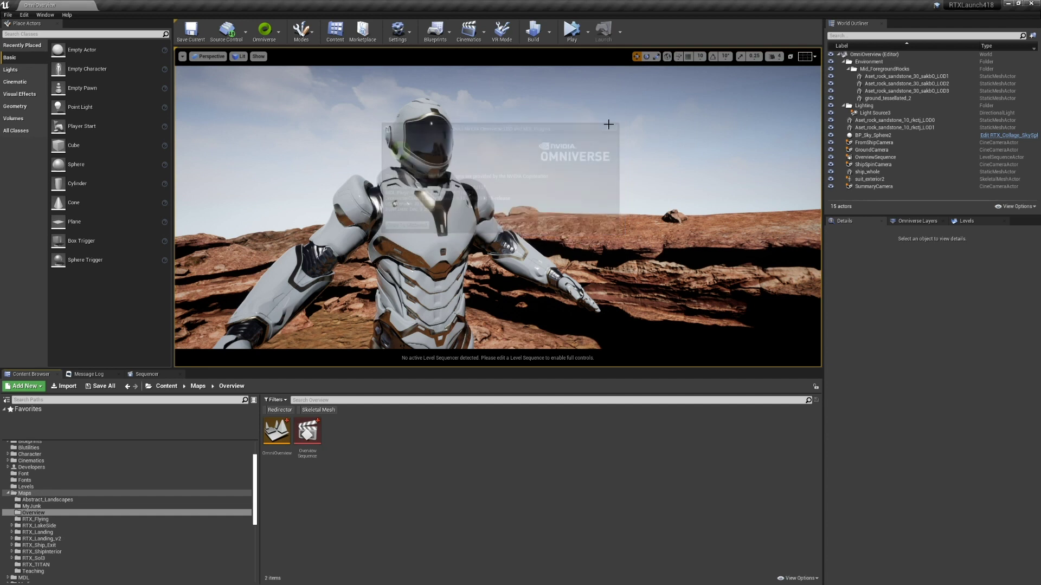
# - Expand the Omniverse folder in the content browser and connect to the localhost server by opening its folder
pyautogui.click(279, 35)
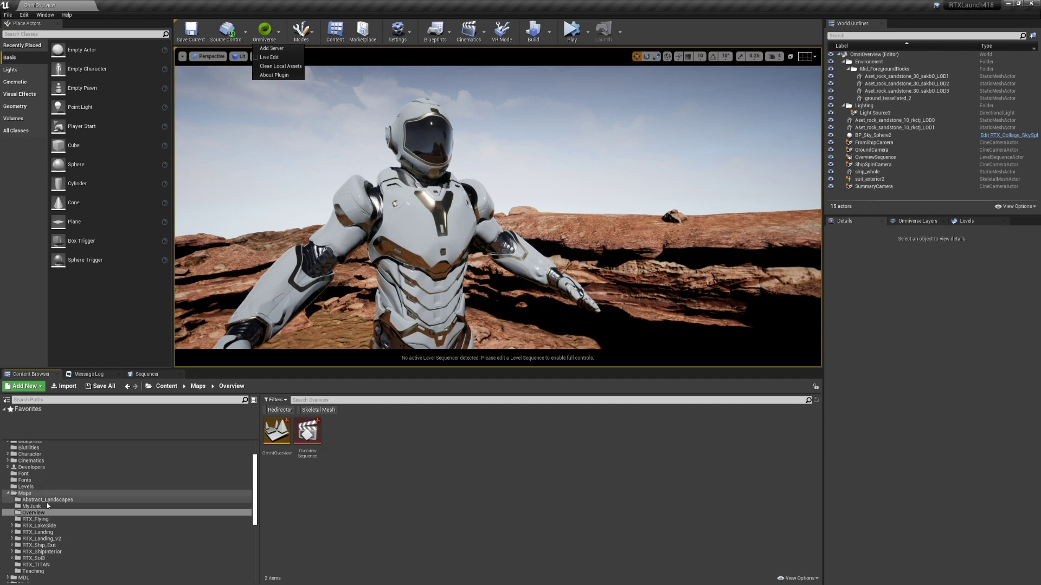
pyautogui.scroll(-5, 33, 516)
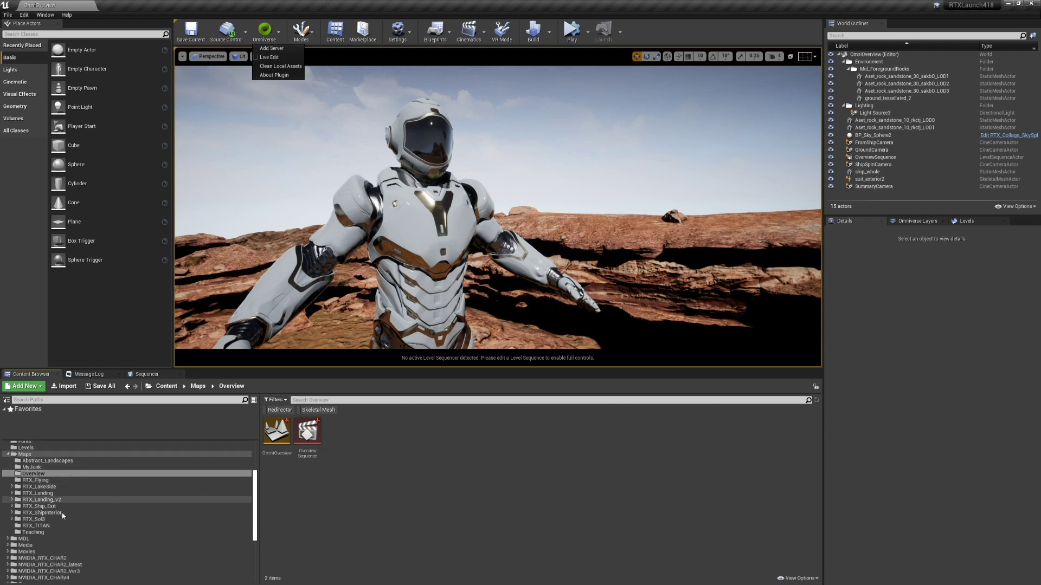
pyautogui.click(39, 533)
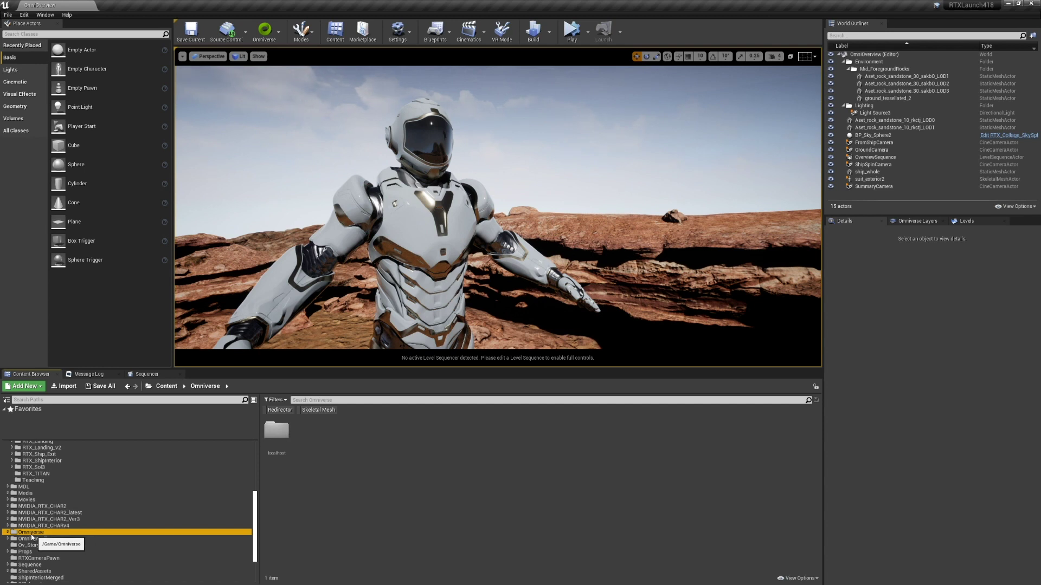
pyautogui.click(9, 534)
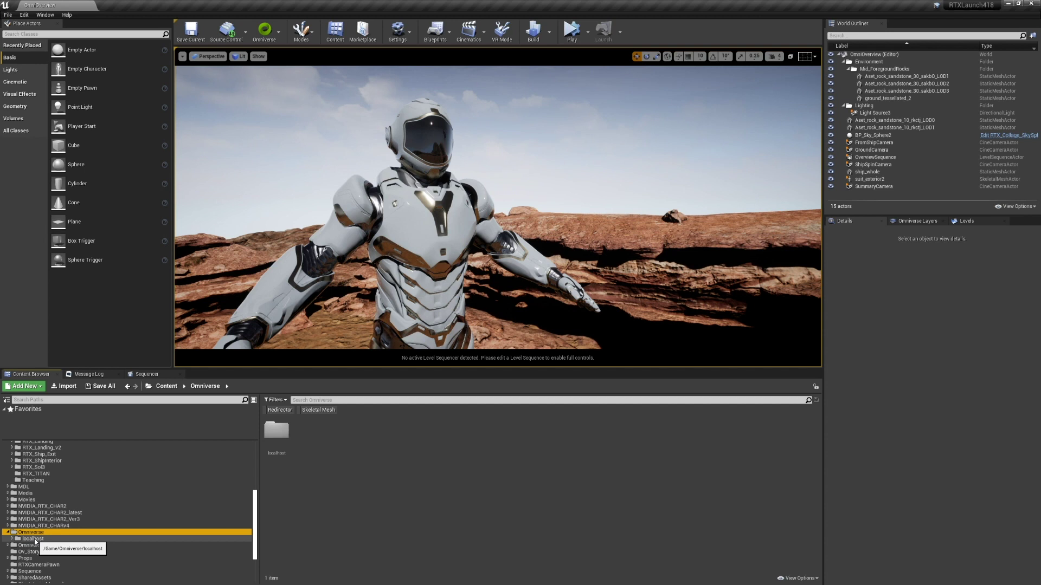
pyautogui.click(32, 540)
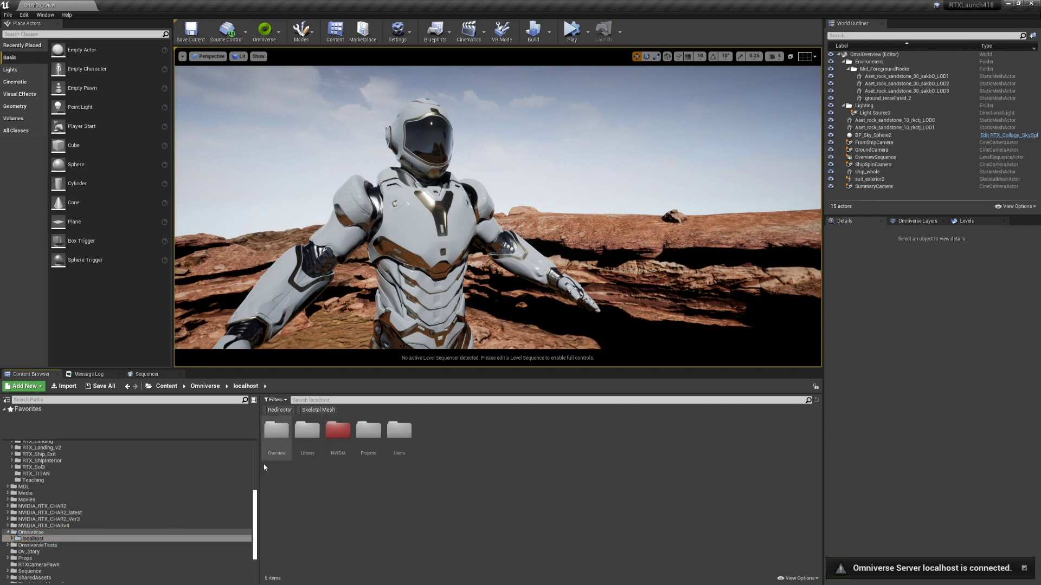
# - Add the Omniverse server ov-at-stl to the content browser, connect to it, and open its Projects folder
pyautogui.click(281, 37)
pyautogui.click(274, 52)
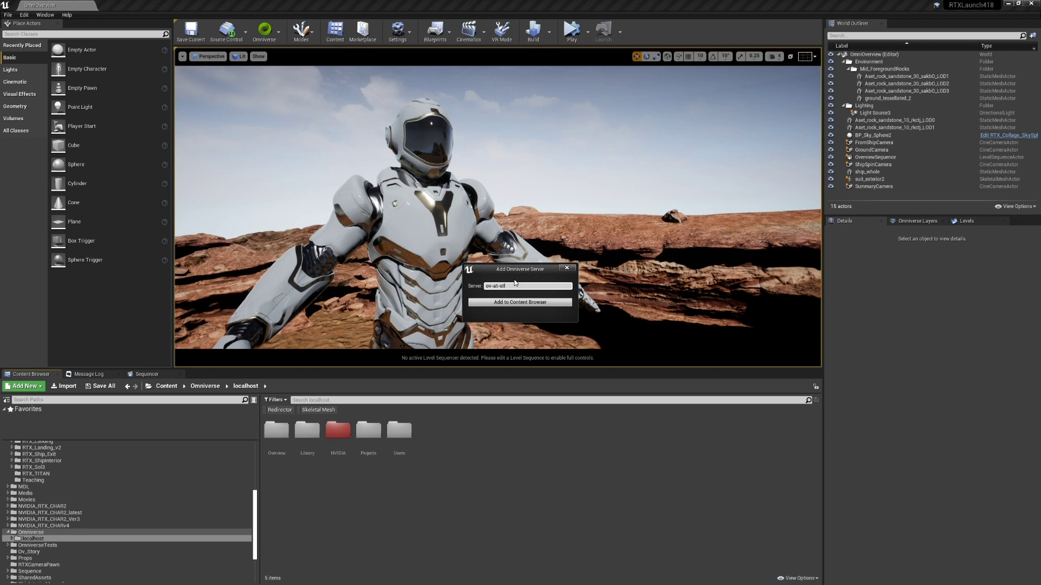
pyautogui.click(525, 303)
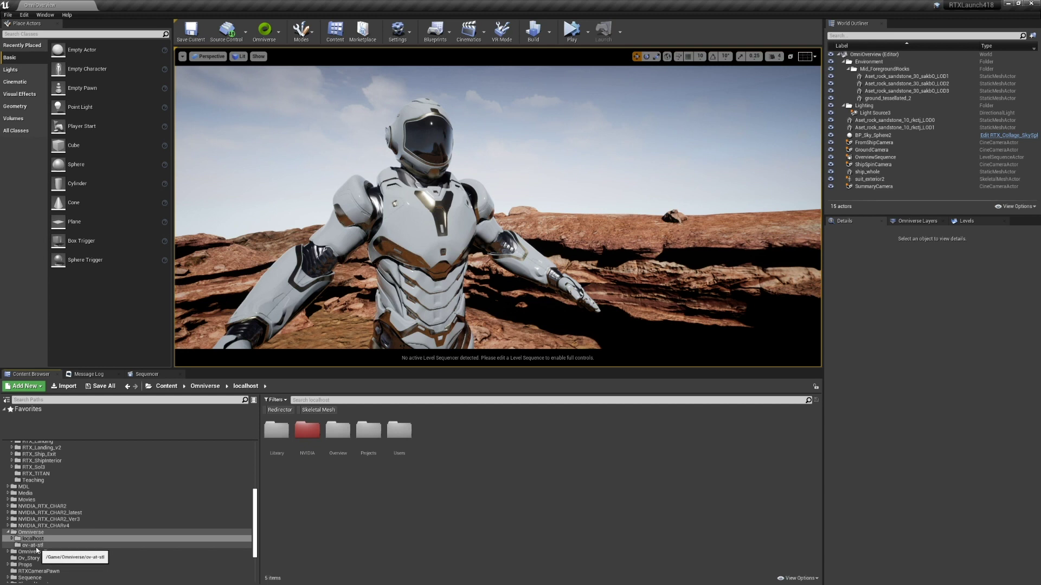
pyautogui.click(35, 547)
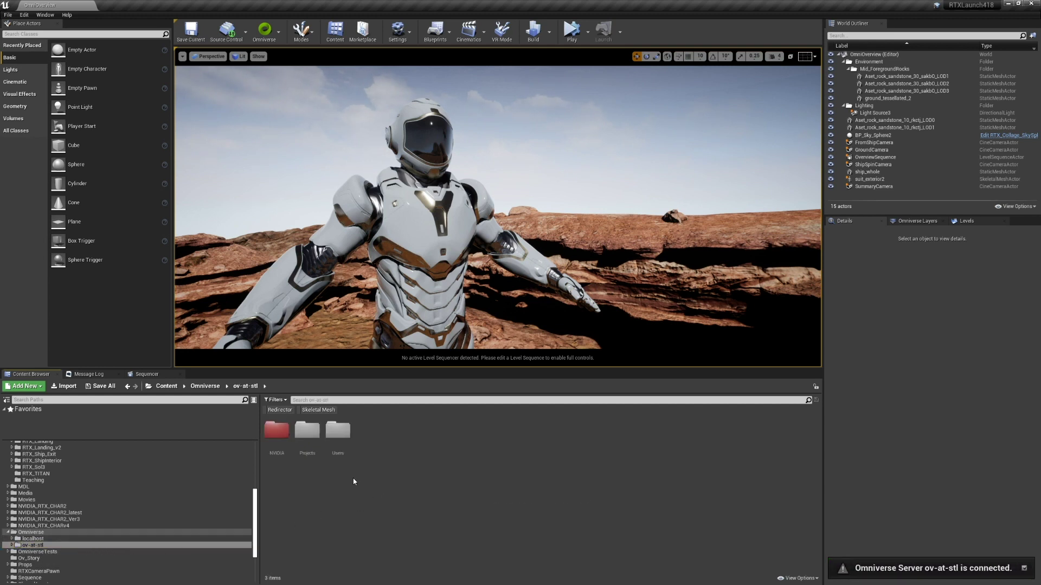
pyautogui.doubleClick(306, 430)
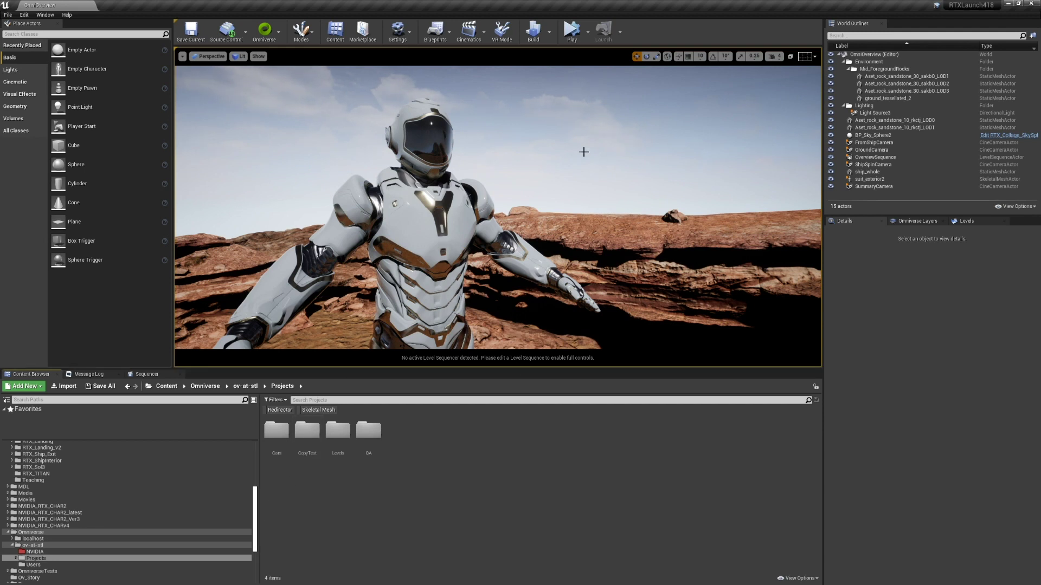
# - Locate the Persistent Level's map asset in the content browser from the levels list
pyautogui.moveTo(626, 212); pyautogui.dragTo(618, 208)
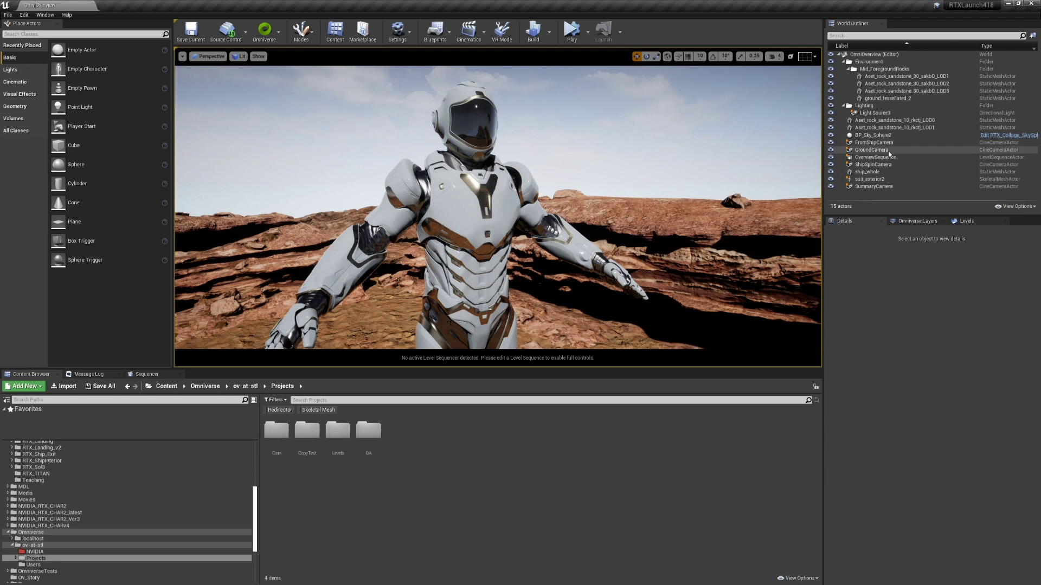
pyautogui.click(963, 222)
pyautogui.click(871, 256)
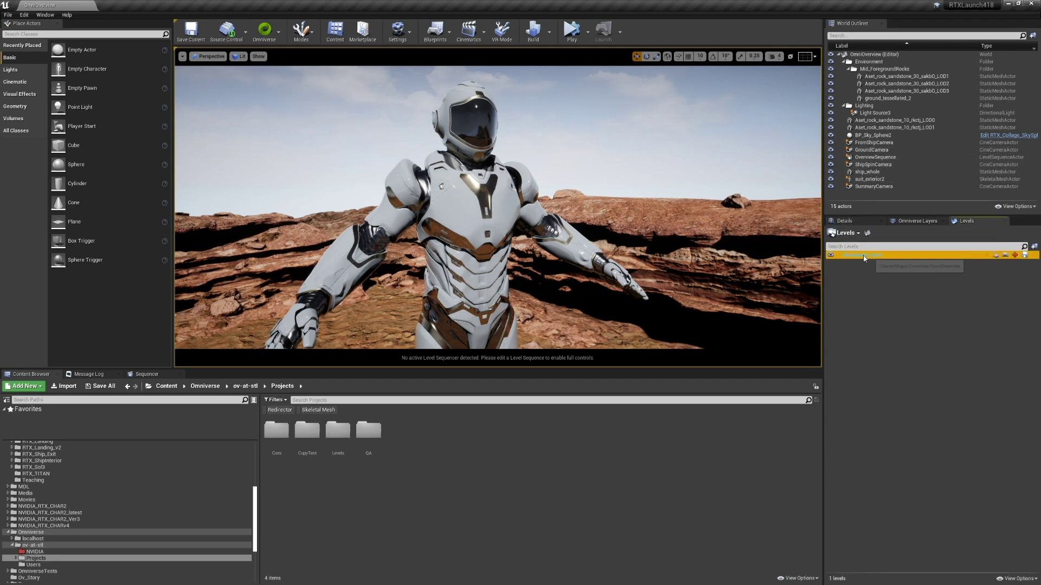
pyautogui.rightClick(868, 256)
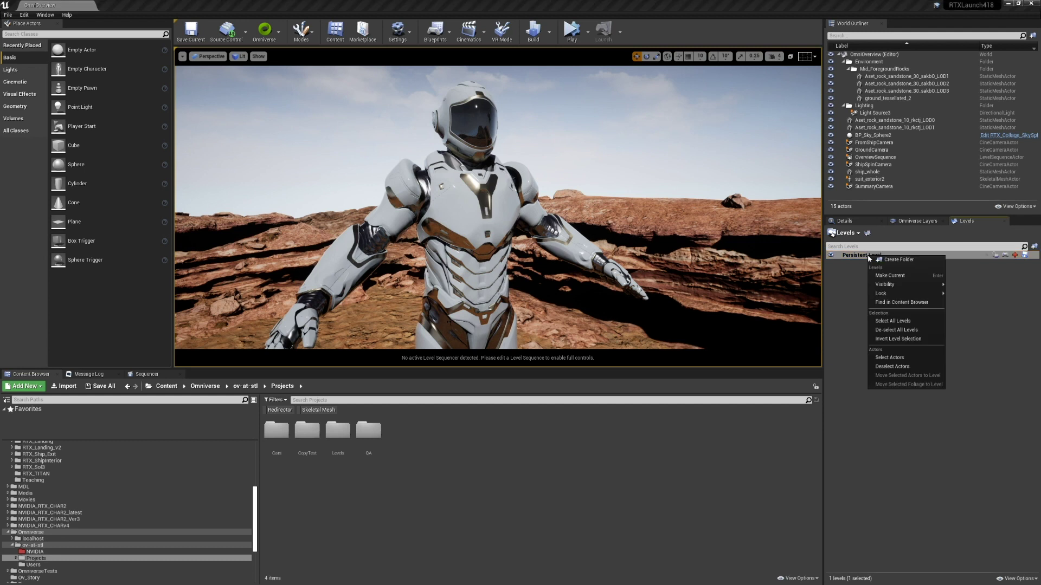
pyautogui.click(901, 302)
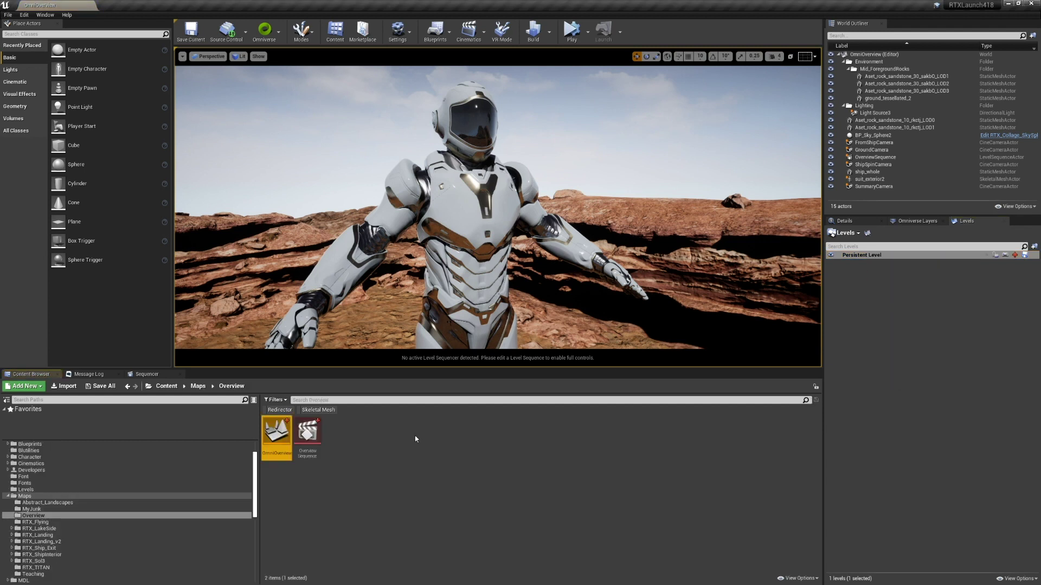
# - Start exporting the OmniOverview map to Omniverse, accepting the Shared Export settings with MDL and physics data included
pyautogui.rightClick(279, 438)
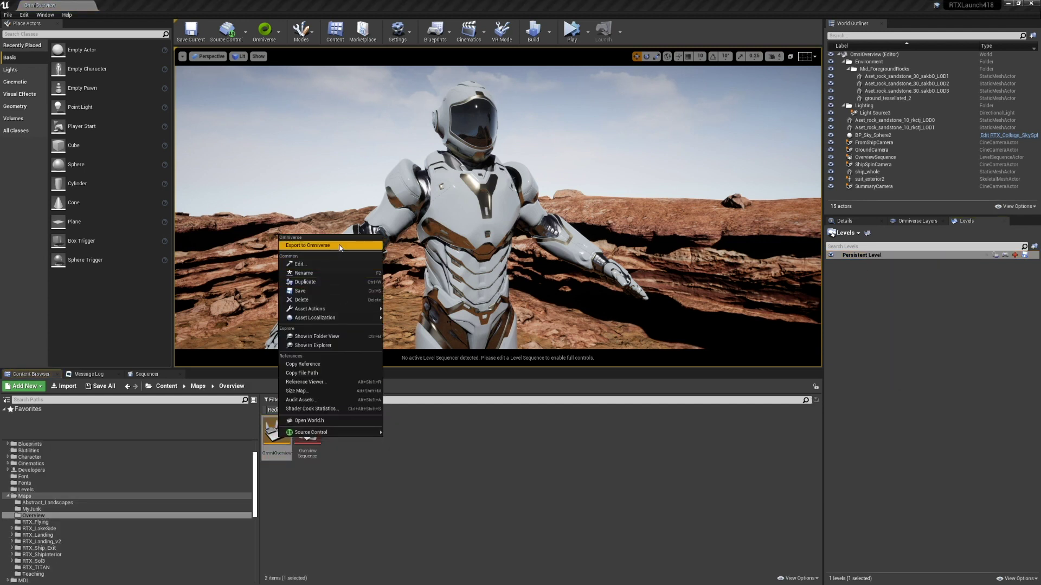
pyautogui.moveTo(333, 310)
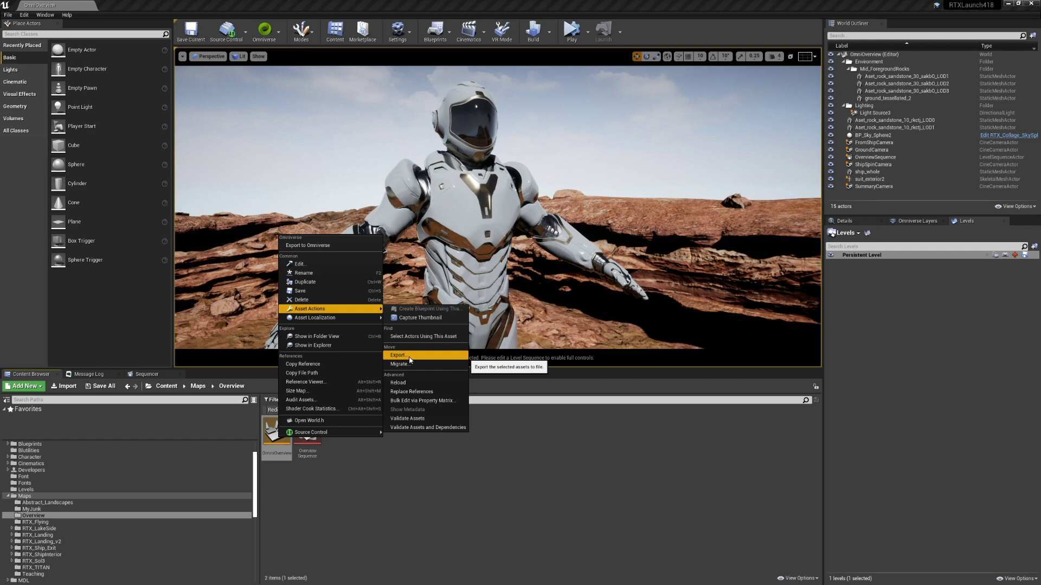
pyautogui.click(332, 248)
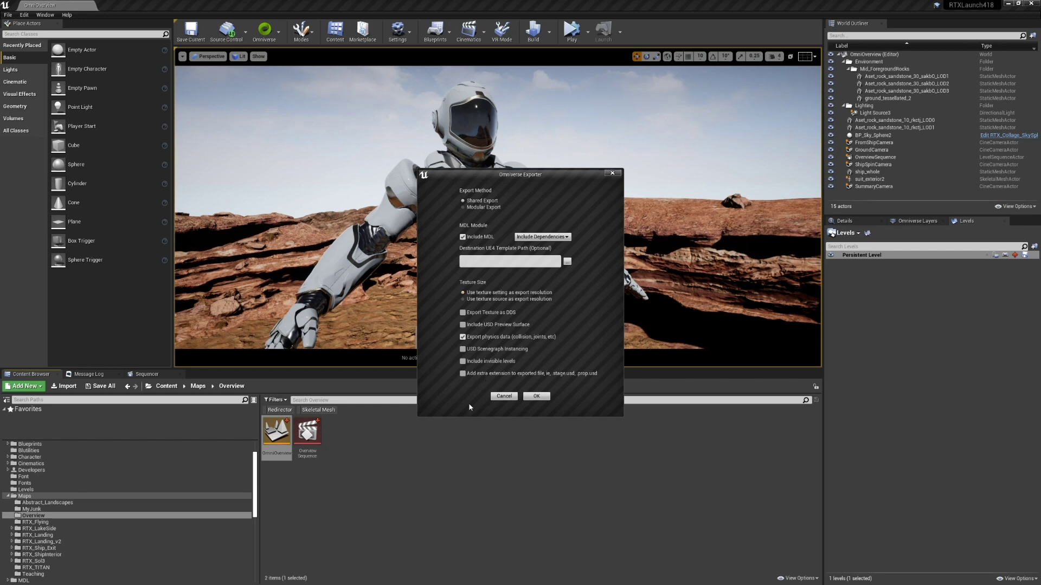
pyautogui.click(536, 397)
# - Create a folder named E4 in the localhost Overview folder and save the export inside it as OmniOverview
pyautogui.doubleClick(419, 201)
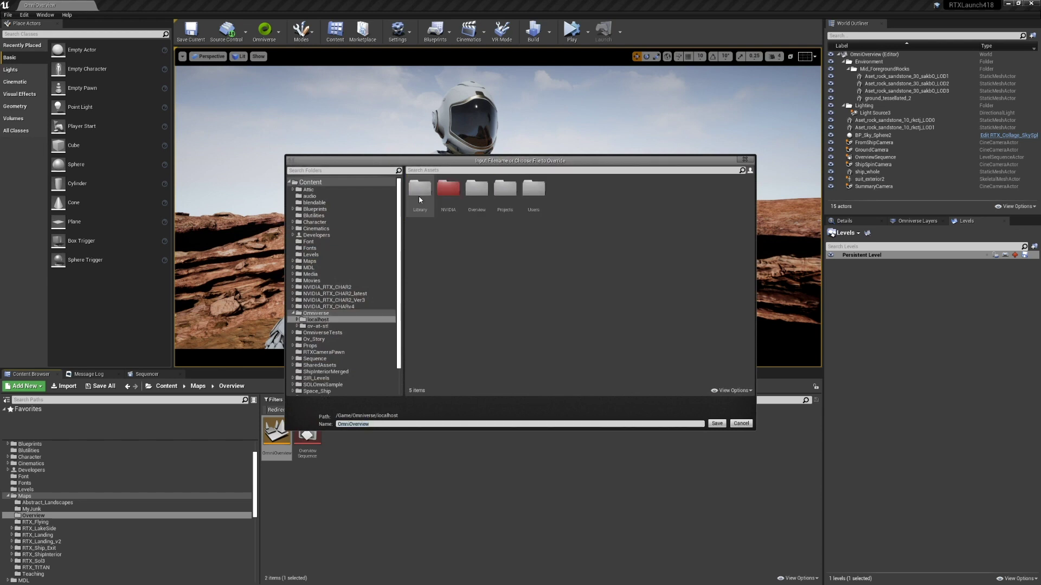
pyautogui.doubleClick(477, 202)
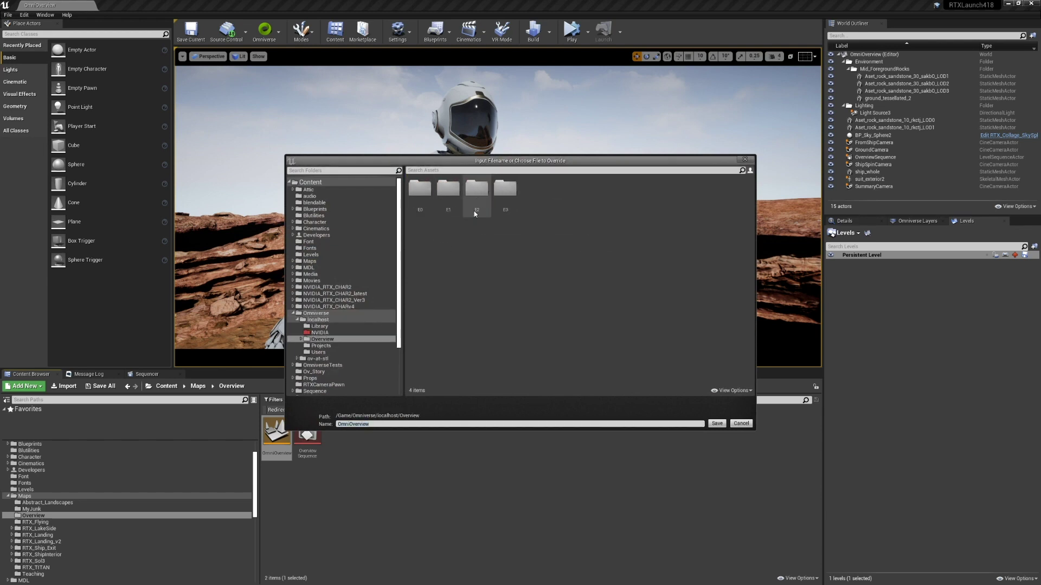
pyautogui.rightClick(465, 240)
pyautogui.click(484, 251)
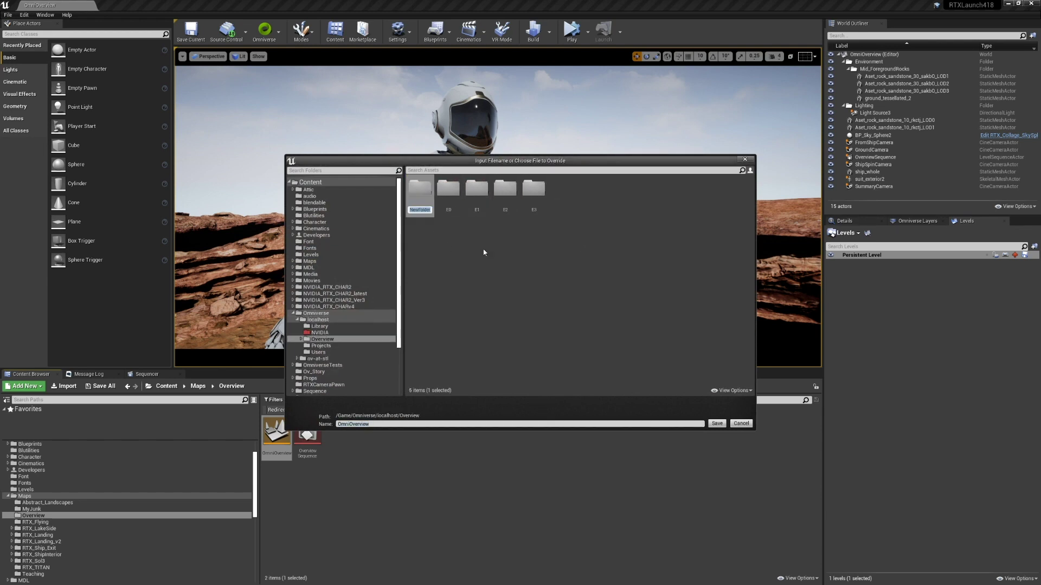
pyautogui.write('E4')
pyautogui.press('Return')
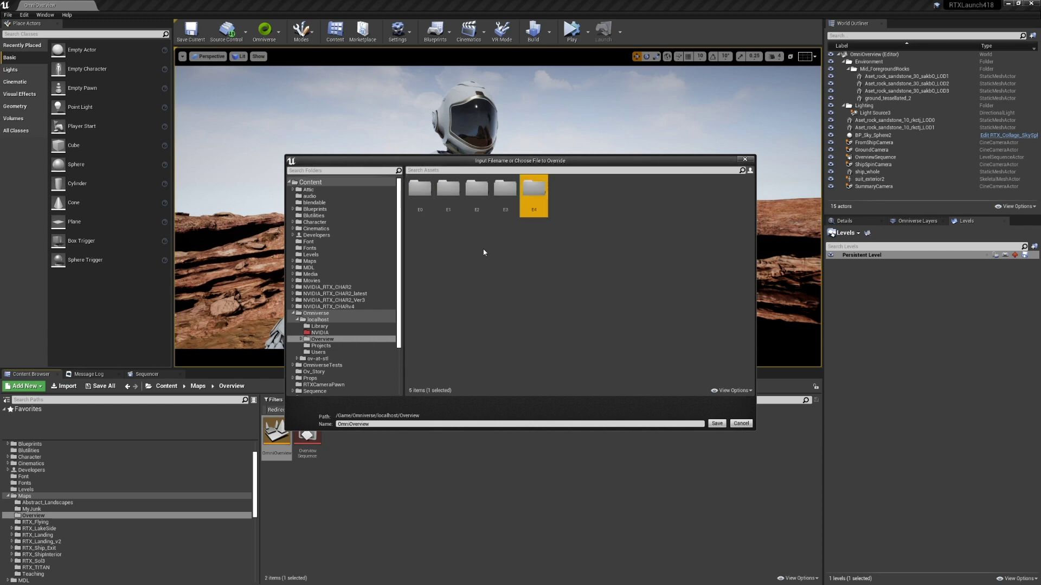
pyautogui.doubleClick(535, 201)
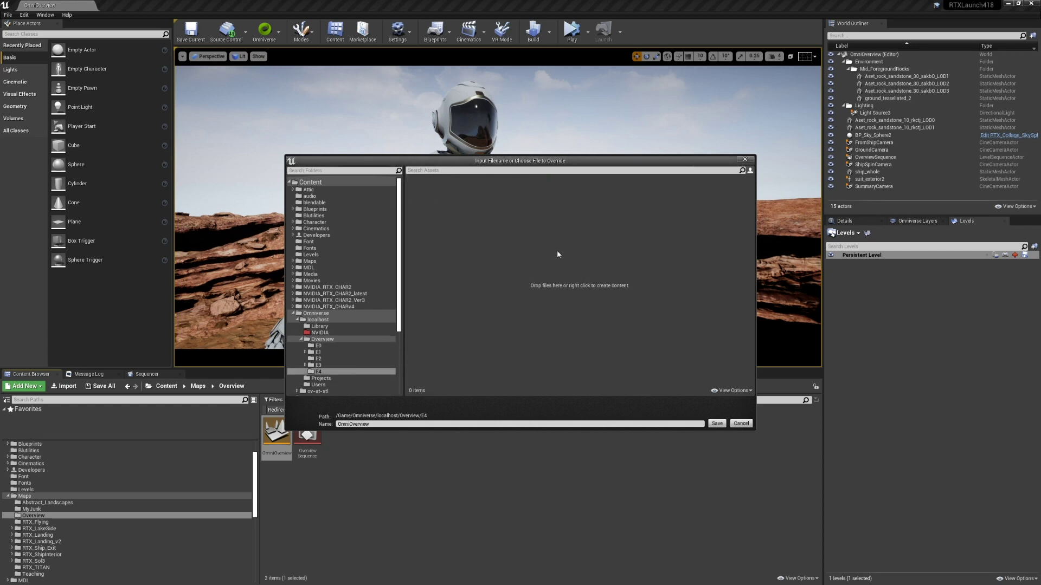
pyautogui.click(716, 424)
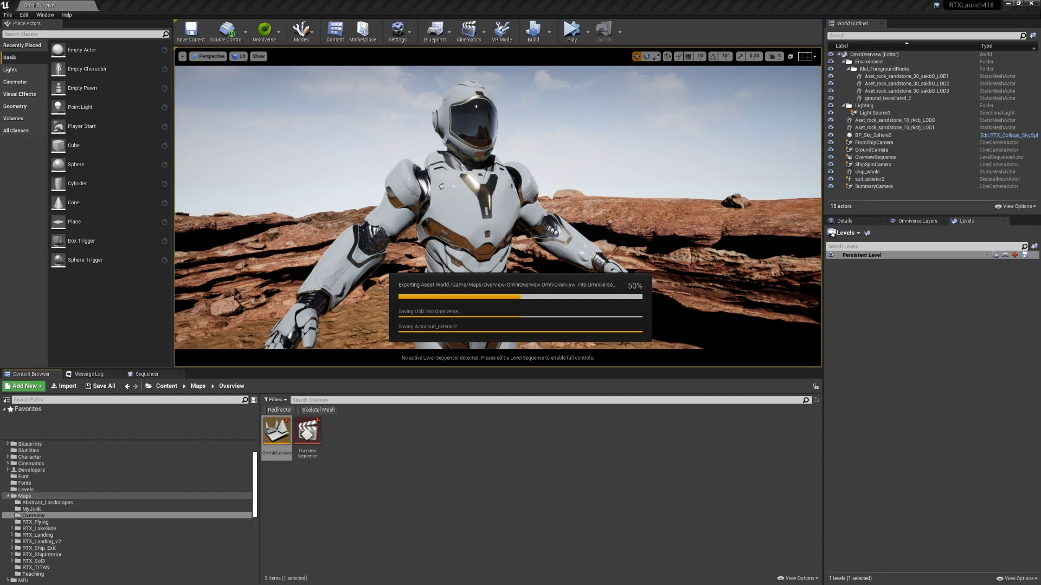
# - Review the Omniverse export entries in the RTXLaunch418 log in BareTail, and minimize the log window
pyautogui.moveTo(1040, 98); pyautogui.dragTo(858, 122)
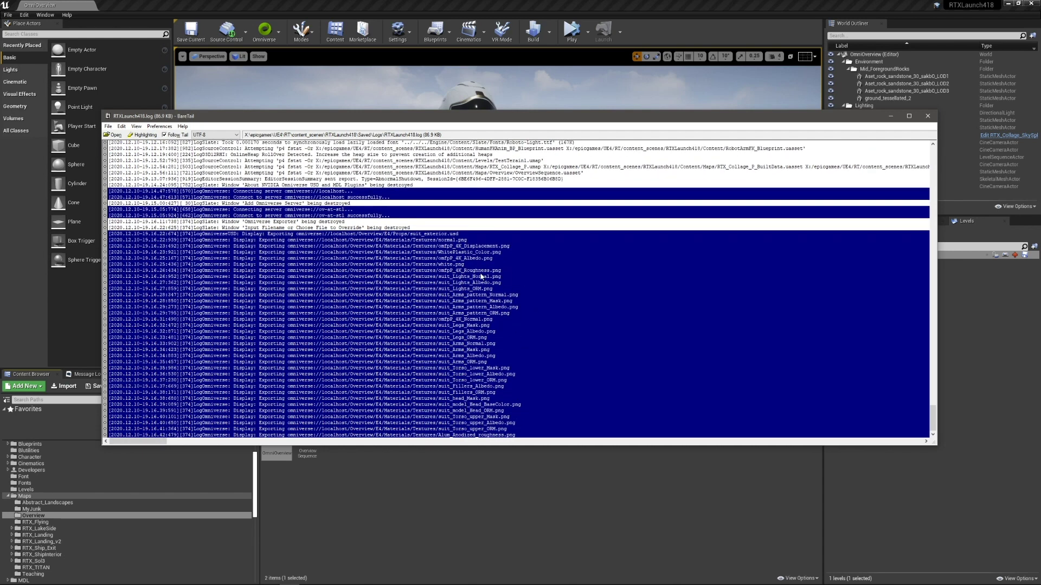
pyautogui.click(893, 116)
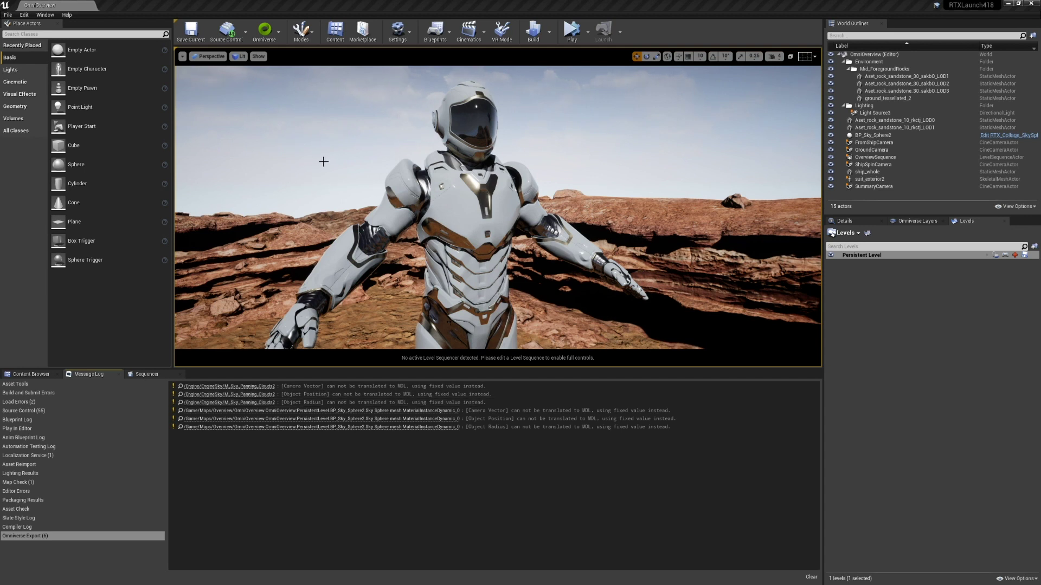
# - Return to the content browser, switch to Omniverse Create, and open the OmniOverview USD stage from the localhost Overview/E4 folder
pyautogui.click(31, 374)
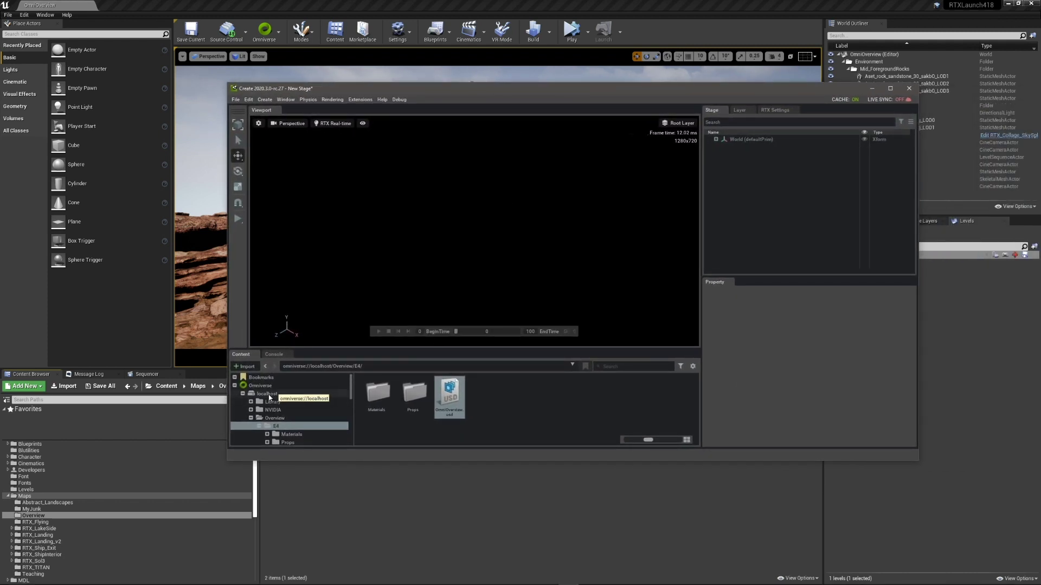
pyautogui.doubleClick(442, 398)
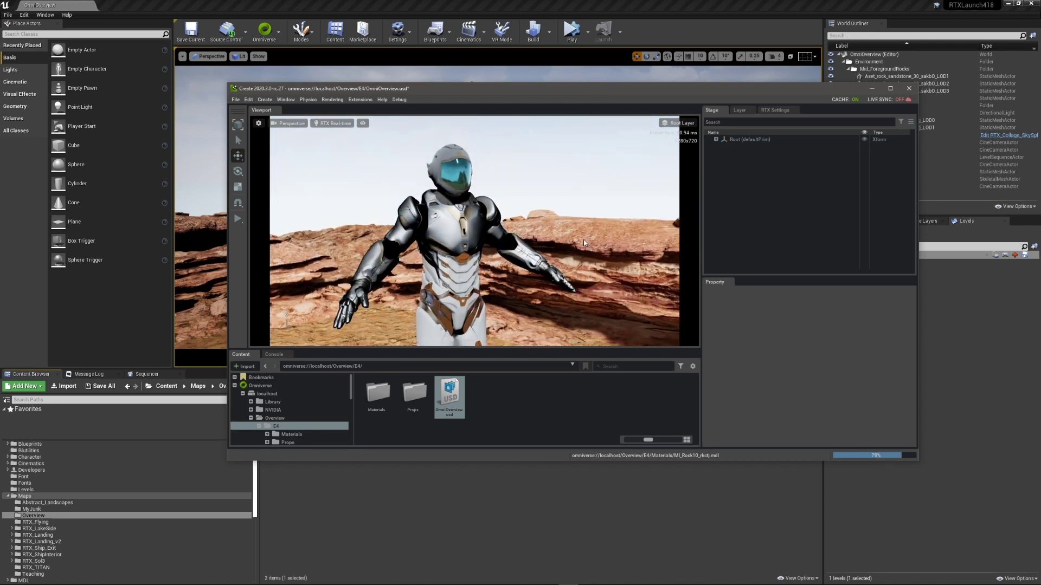
# - Examine the astronaut scene rendered in RTX Path-Traced mode and return the viewport to RTX Real-Time
pyautogui.click(335, 123)
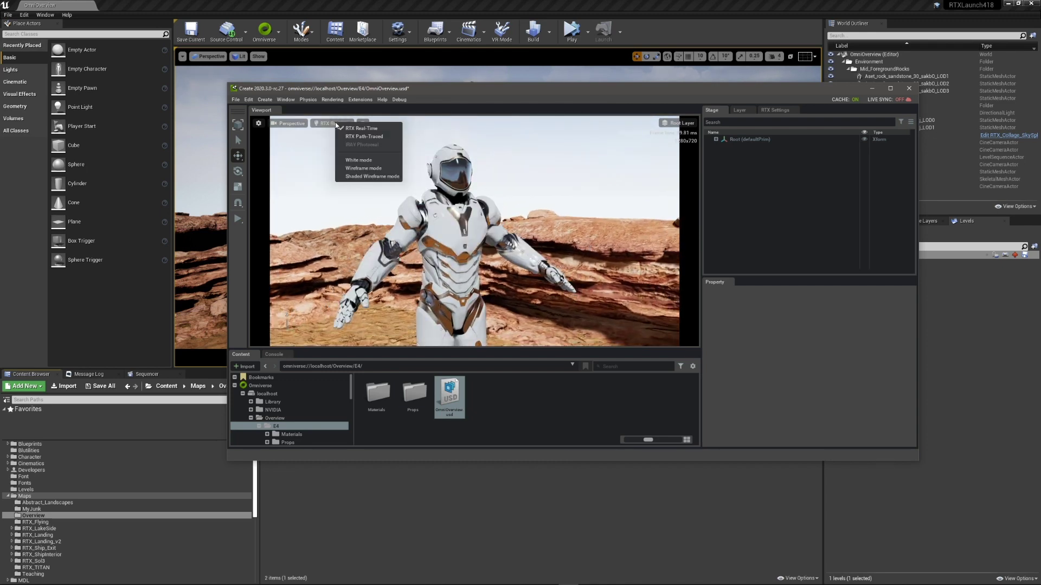
pyautogui.click(354, 137)
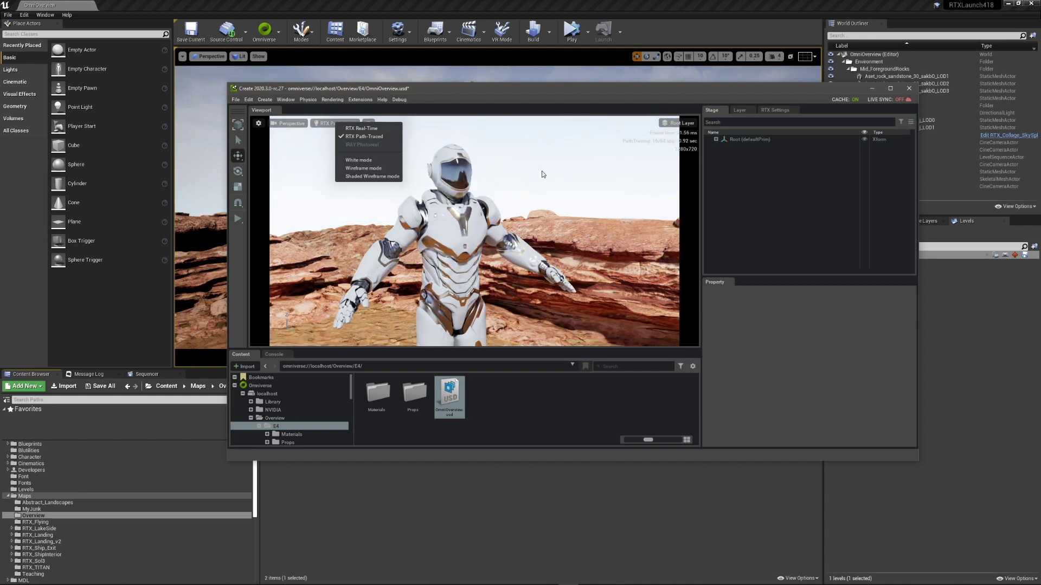
pyautogui.click(573, 168)
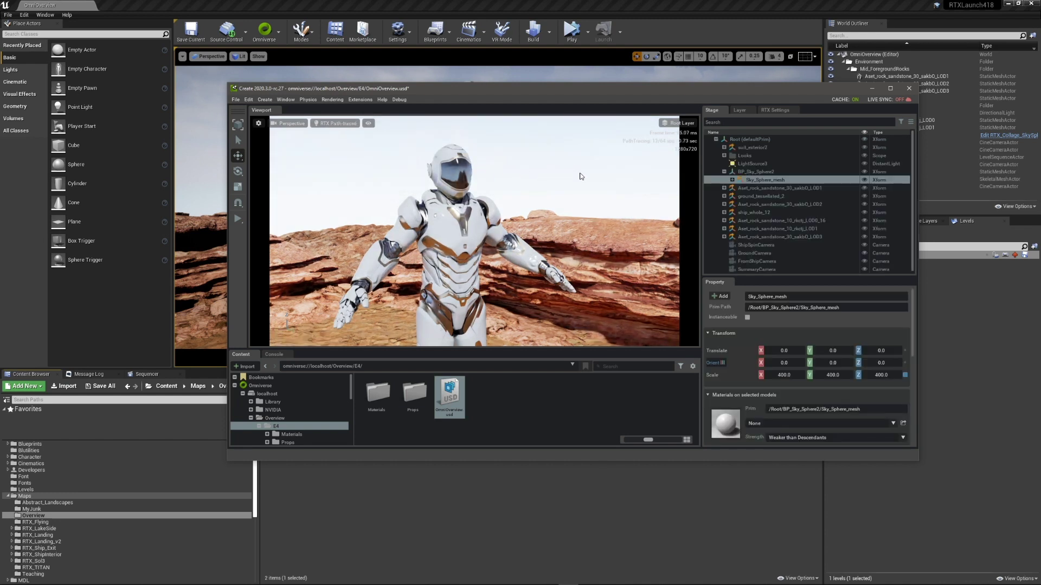
pyautogui.click(340, 125)
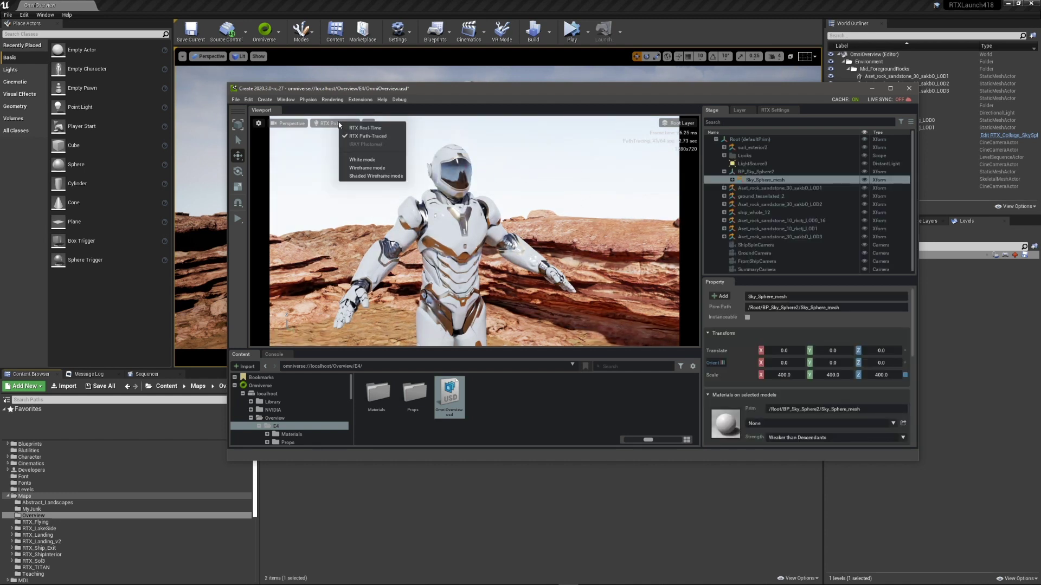
pyautogui.click(361, 129)
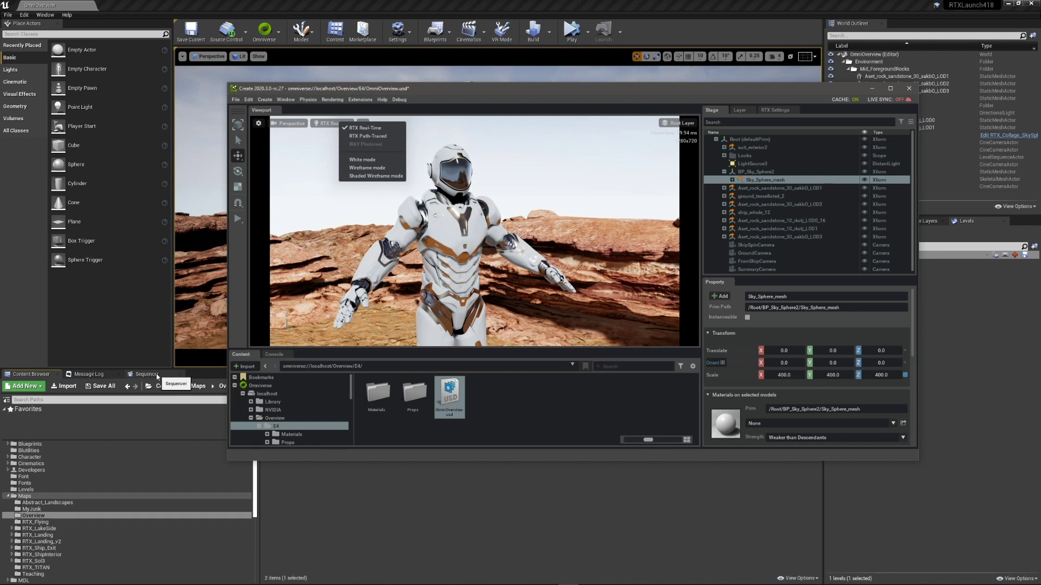
# - View the stage through ShipSpinCamera, play its animation in the viewport, and stop playback
pyautogui.click(310, 161)
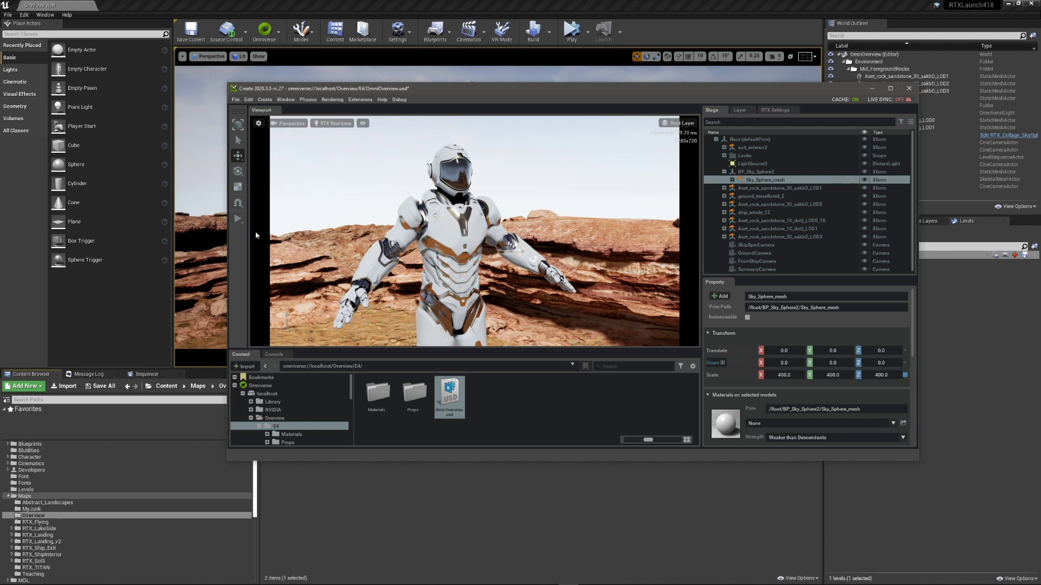
pyautogui.click(289, 123)
pyautogui.moveTo(317, 132)
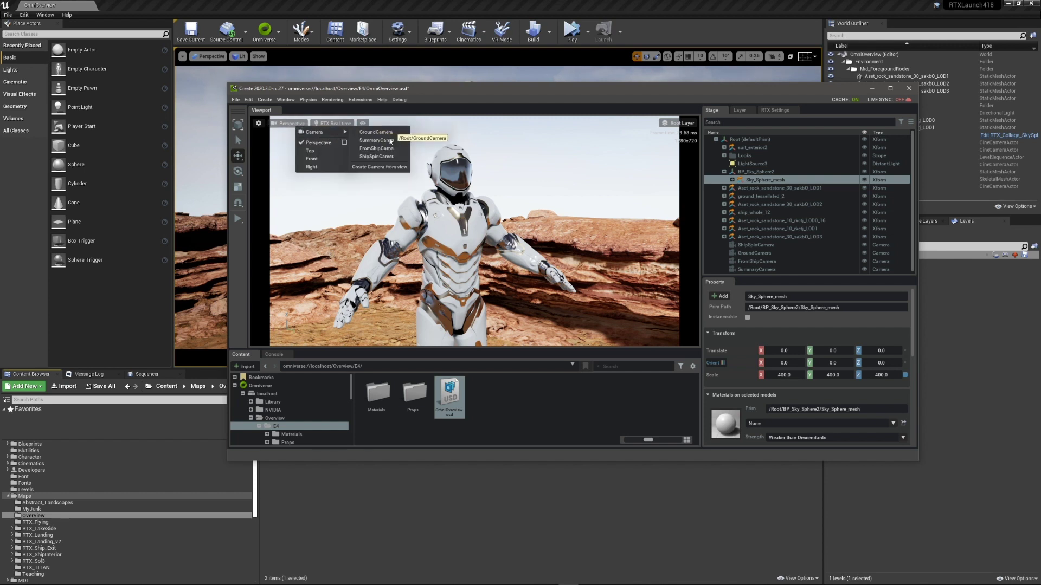
pyautogui.click(380, 157)
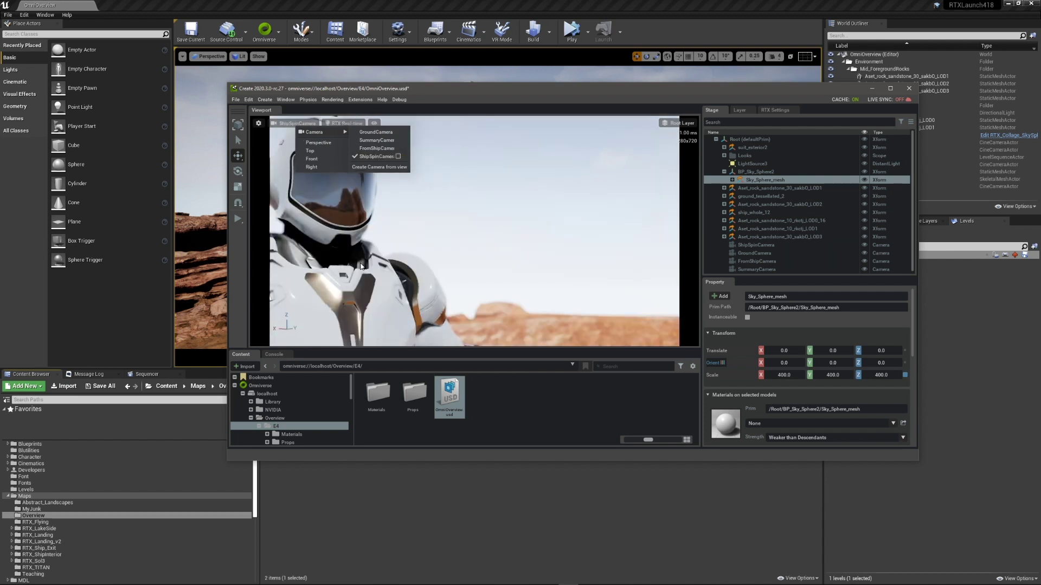
pyautogui.click(362, 266)
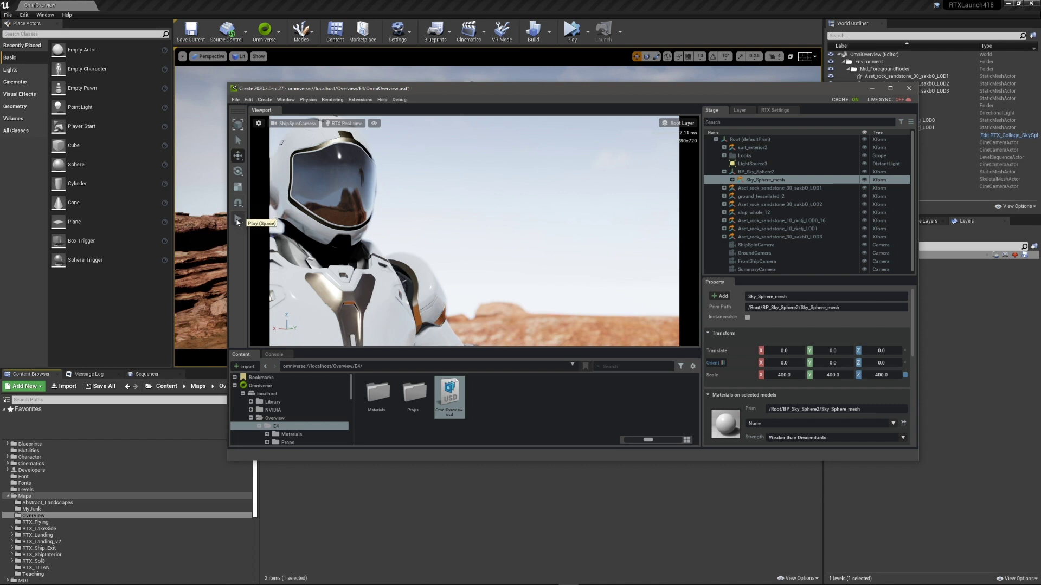
pyautogui.click(238, 220)
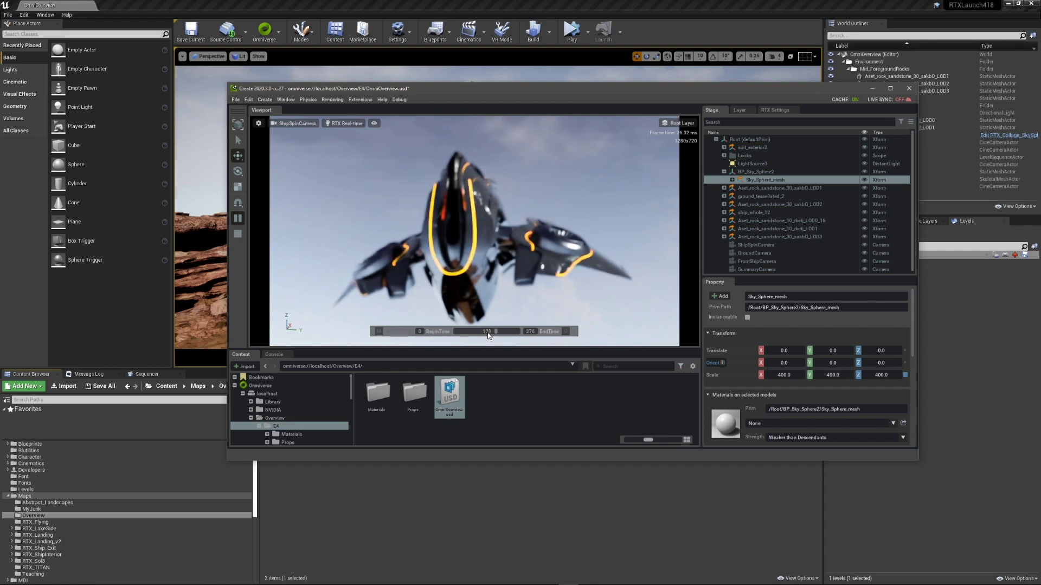
pyautogui.click(236, 233)
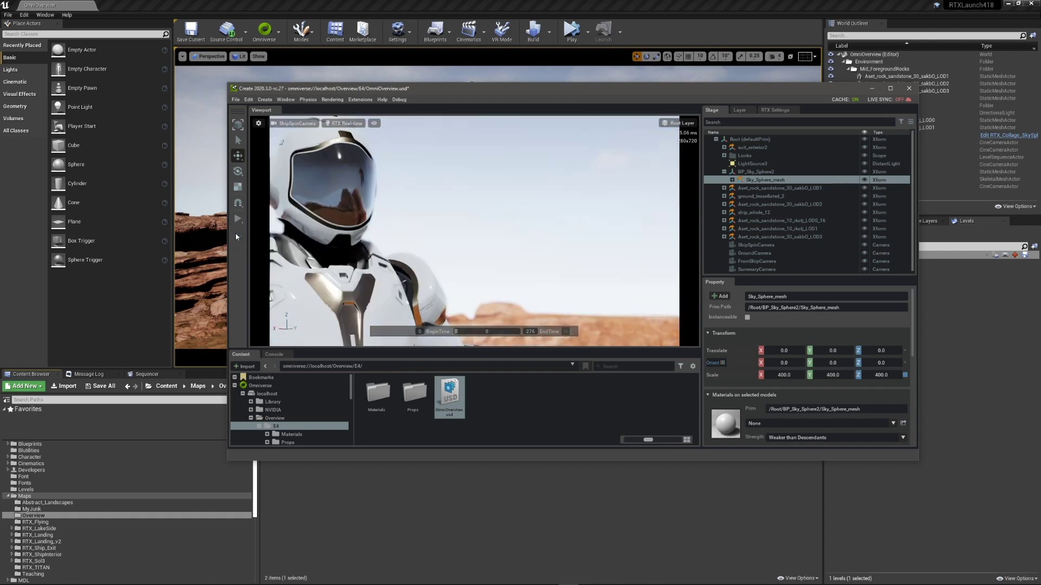
# - Minimize Omniverse Create, return to Unreal Engine, and open the OmniOverview USD stage from Omniverse/localhost/Overview/E4
pyautogui.click(870, 89)
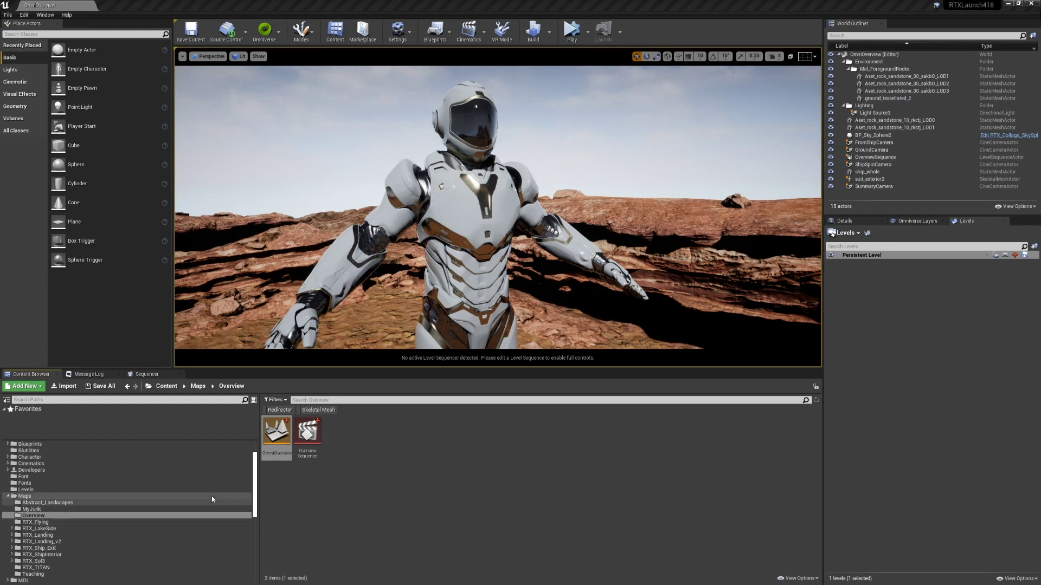
pyautogui.scroll(-1, 203, 509)
pyautogui.scroll(-6, 203, 508)
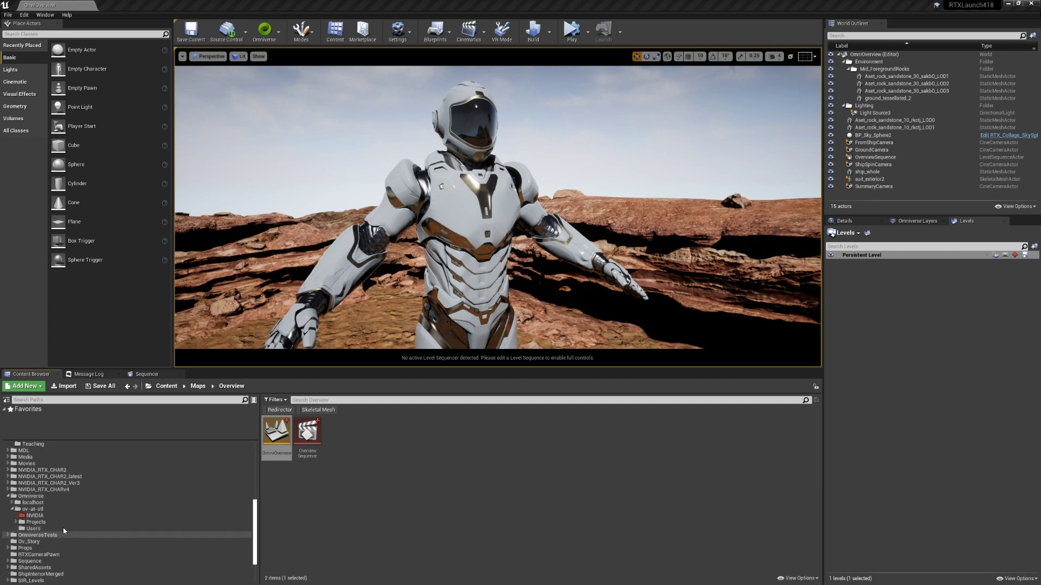
pyautogui.click(36, 503)
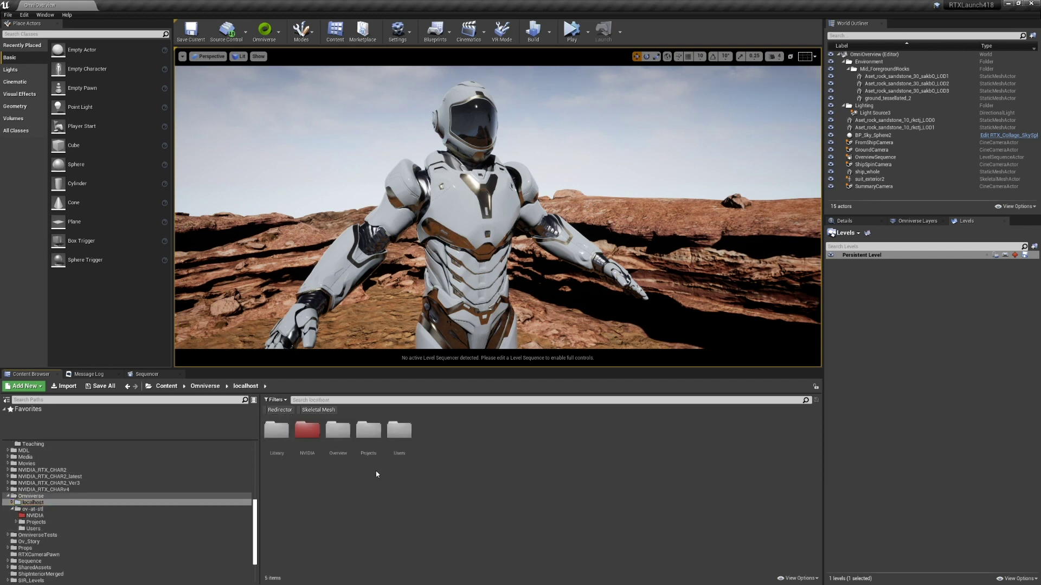
pyautogui.doubleClick(338, 431)
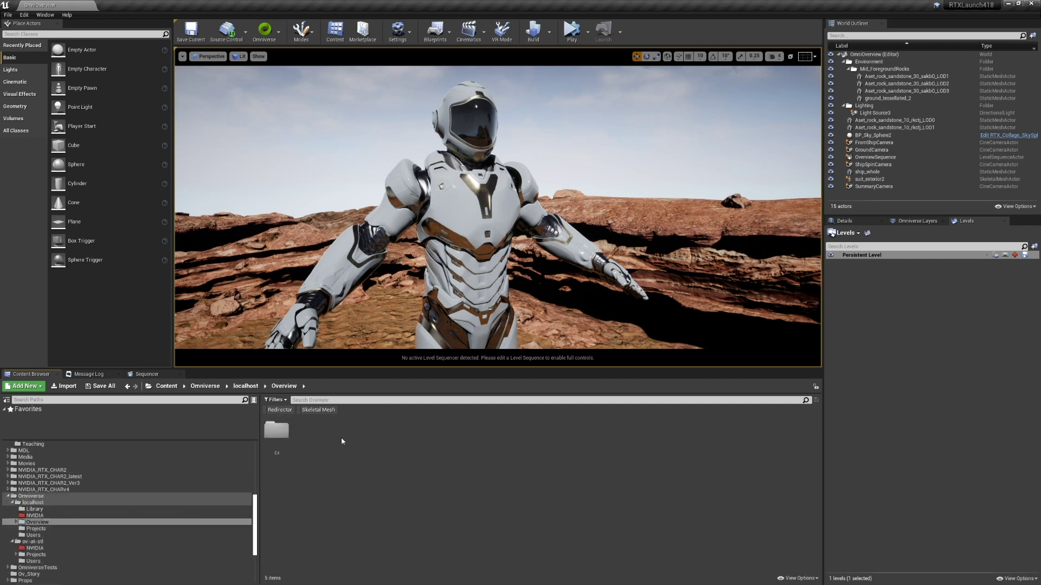
pyautogui.doubleClick(277, 433)
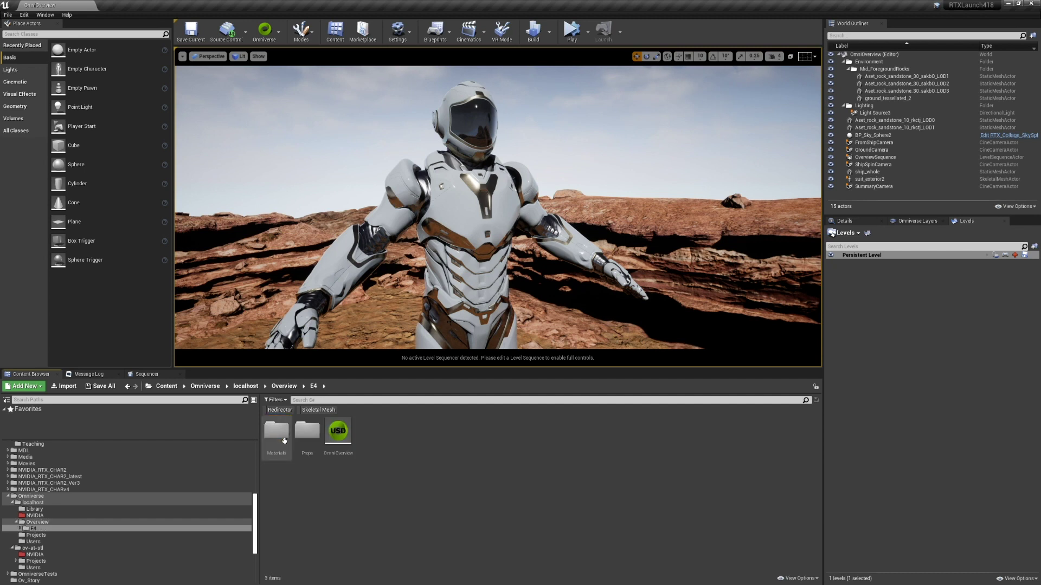
pyautogui.doubleClick(344, 440)
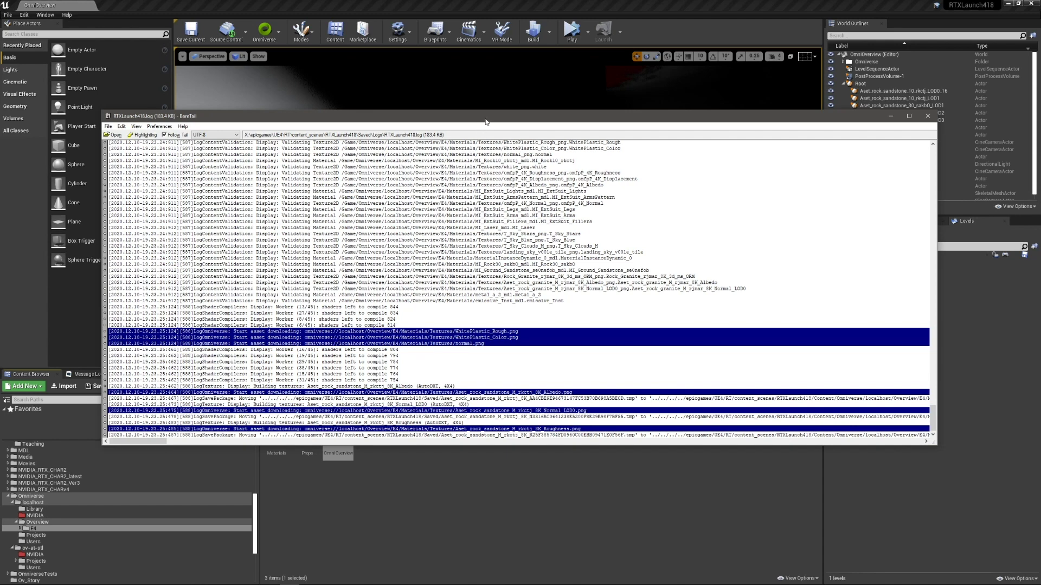
# - Minimize the BareTail log window and inspect the loaded USD scene around the ship and astronaut
pyautogui.click(892, 117)
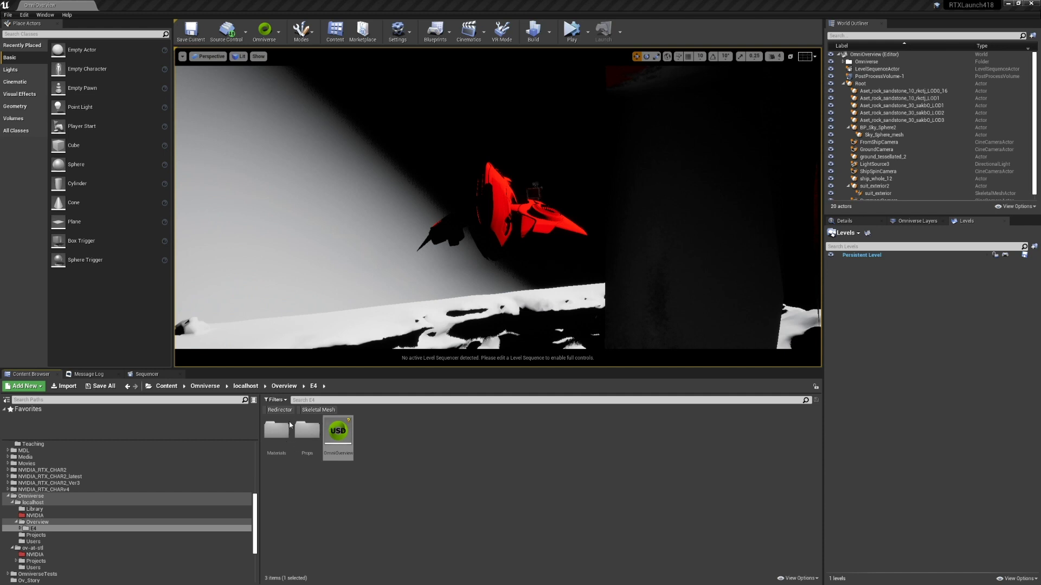
pyautogui.doubleClick(322, 453)
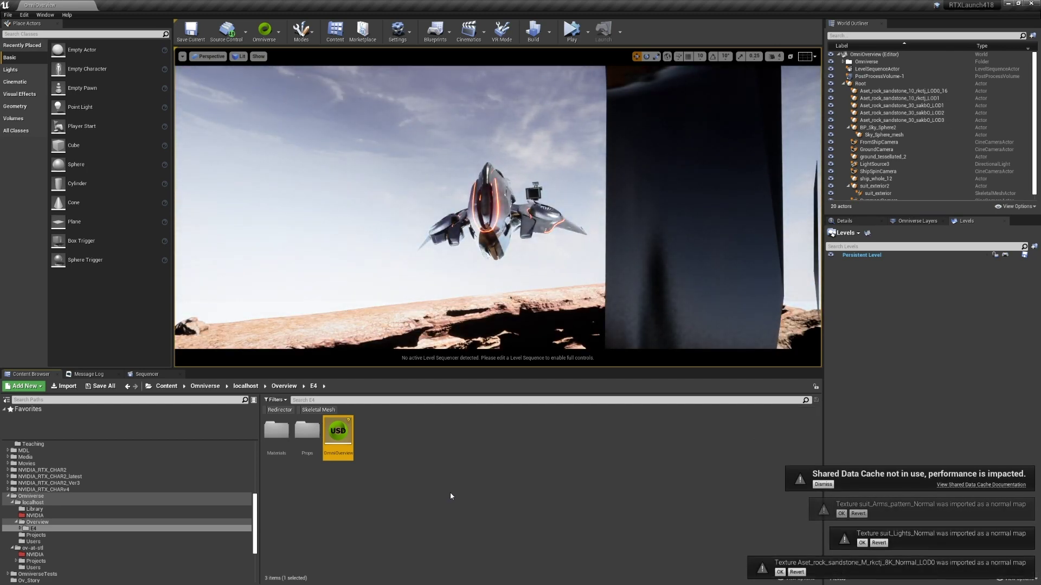
pyautogui.moveTo(518, 271); pyautogui.dragTo(483, 332, button='right')
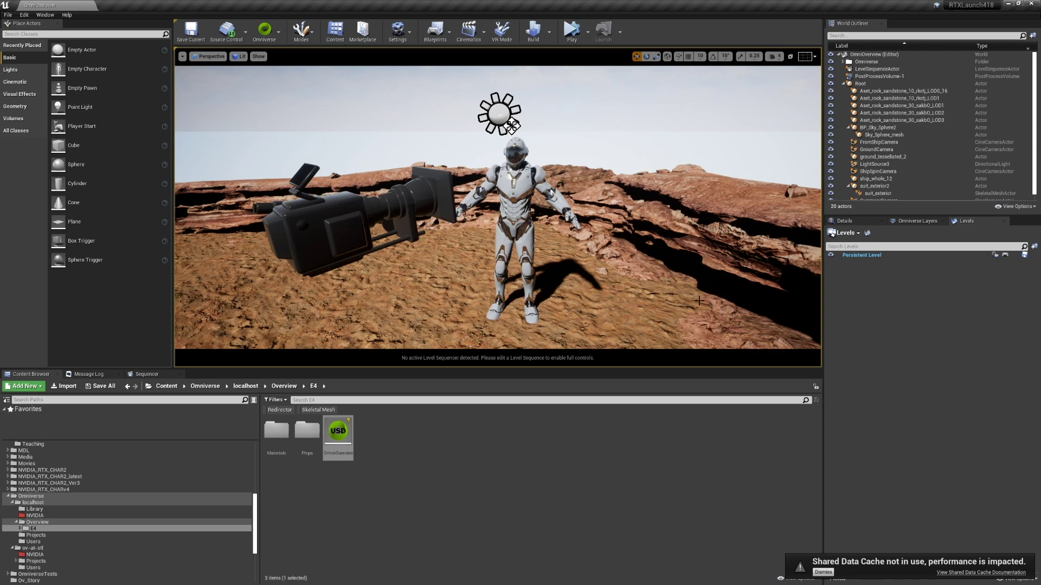
pyautogui.moveTo(699, 301)
pyautogui.mouseDown(button='right')
pyautogui.moveTo(773, 305)
pyautogui.moveTo(694, 303)
pyautogui.mouseUp(button='right')
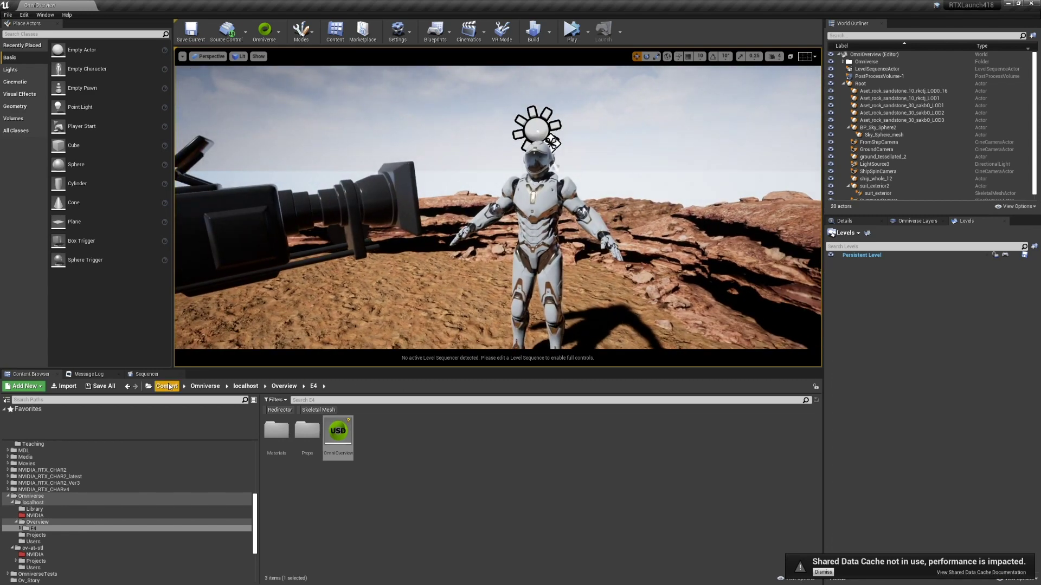
# - Select the LevelSequenceActor and open its OmniverseUSD level sequence in Sequencer
pyautogui.click(148, 375)
pyautogui.scroll(-1, 956, 187)
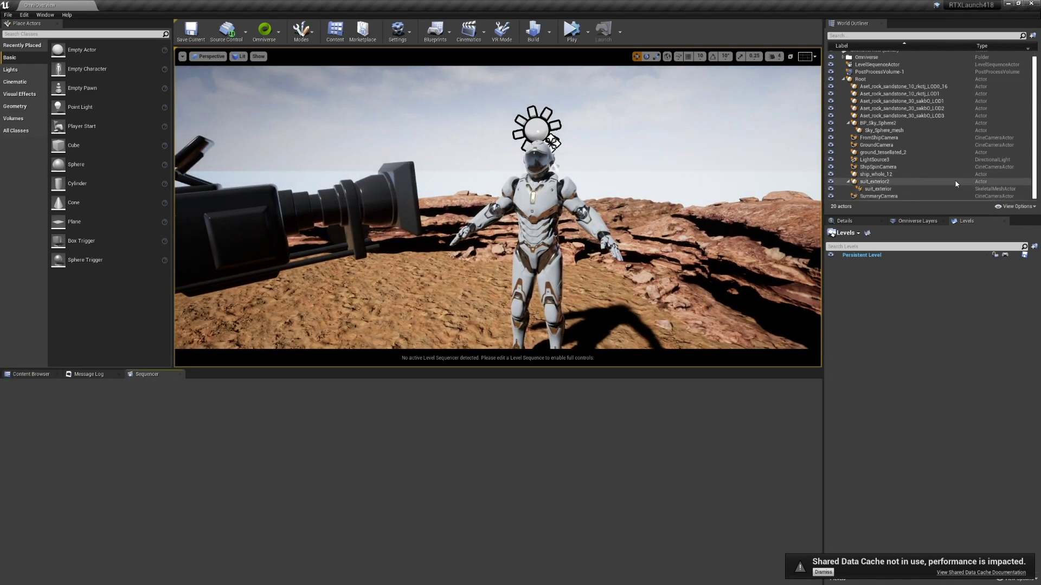
pyautogui.click(879, 64)
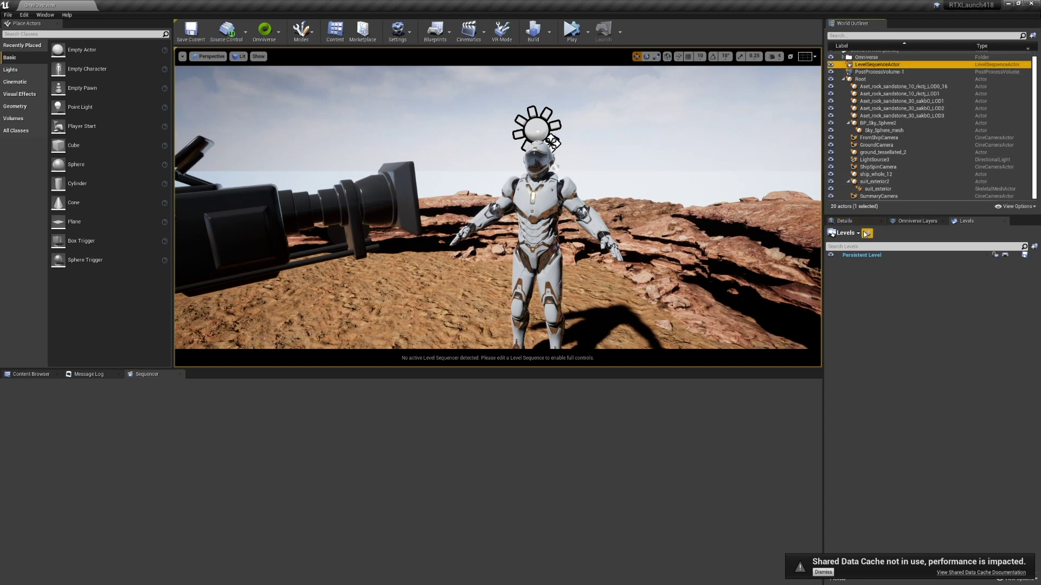
pyautogui.click(845, 220)
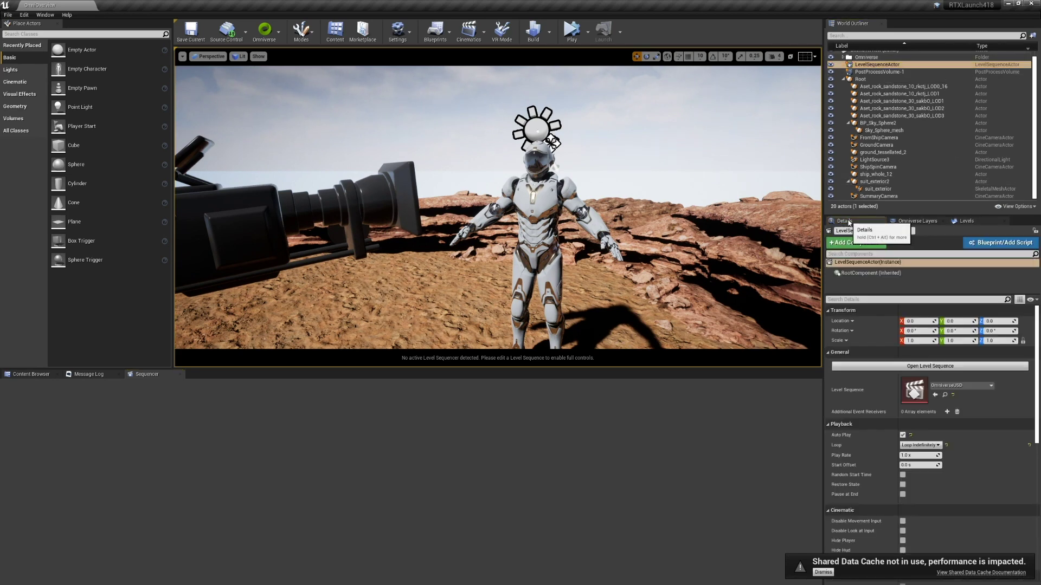
pyautogui.doubleClick(912, 391)
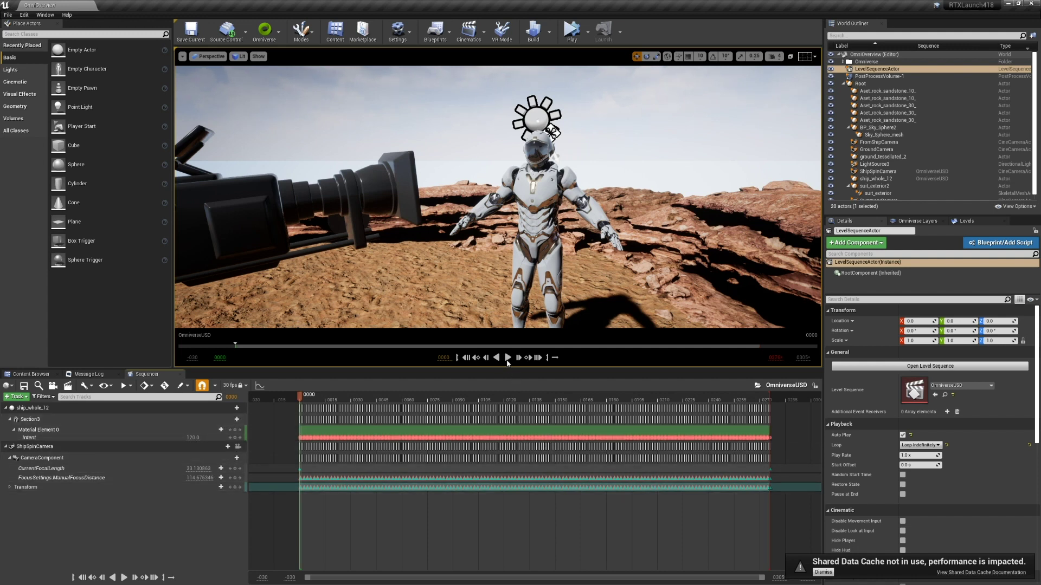
# - Scrub the OmniverseUSD sequence to about frame 211, and with ShipSpinCamera selected scrub back to about frame 3
pyautogui.moveTo(300, 403); pyautogui.dragTo(698, 402)
pyautogui.moveTo(665, 403); pyautogui.dragTo(659, 400)
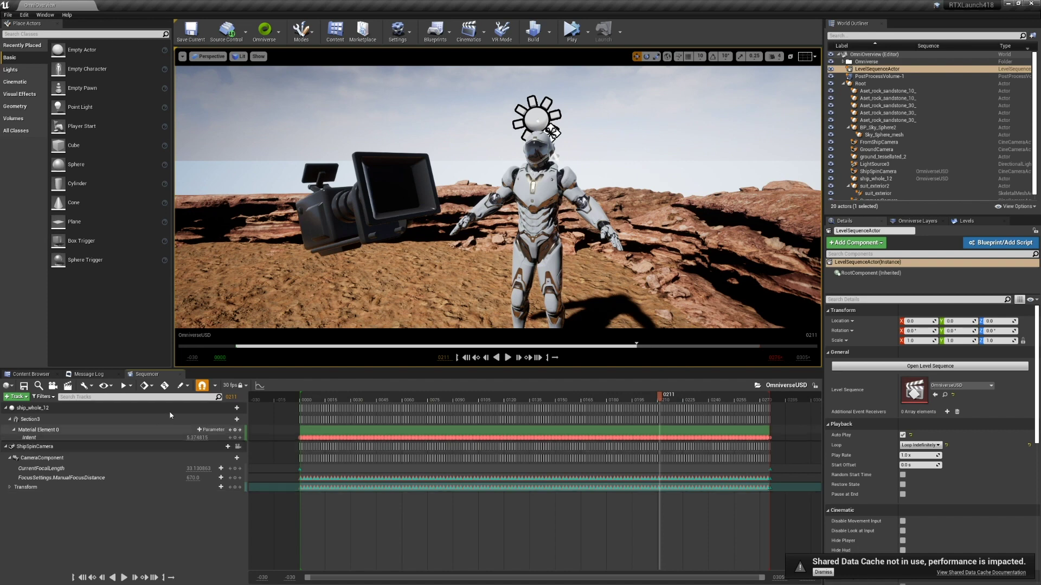
pyautogui.click(380, 249)
pyautogui.moveTo(659, 400); pyautogui.dragTo(305, 399)
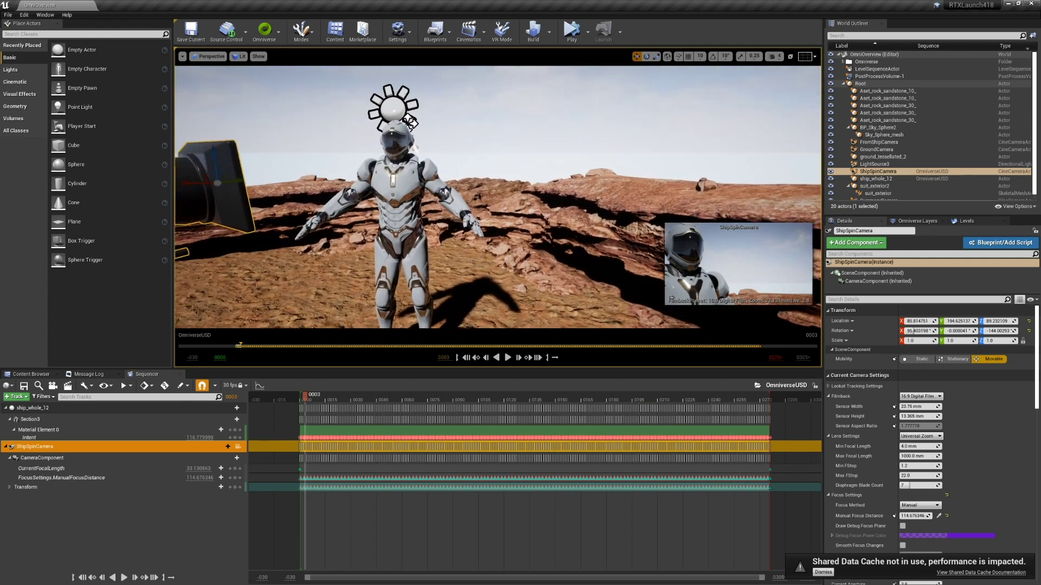
pyautogui.moveTo(439, 279); pyautogui.dragTo(439, 279, button='right')
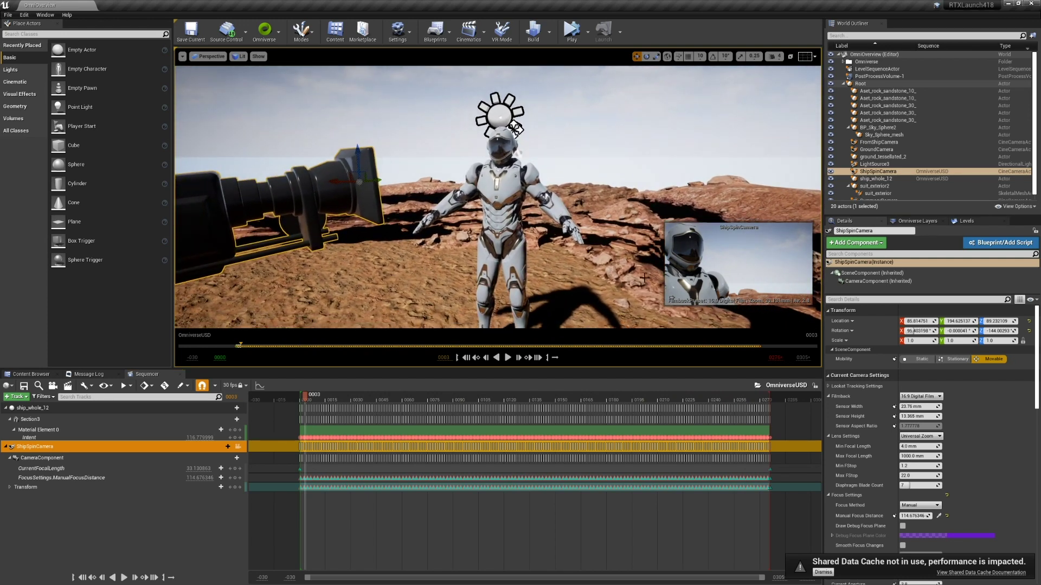
# - Preview the views of FromShipCamera, GroundCamera and SummaryCamera by selecting each camera actor in turn
pyautogui.click(895, 142)
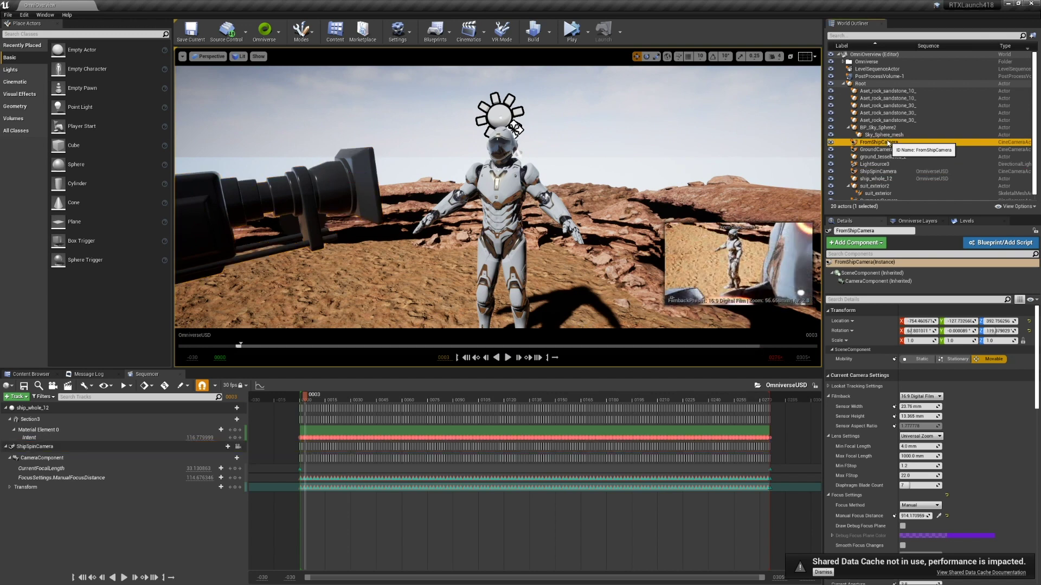
pyautogui.click(887, 150)
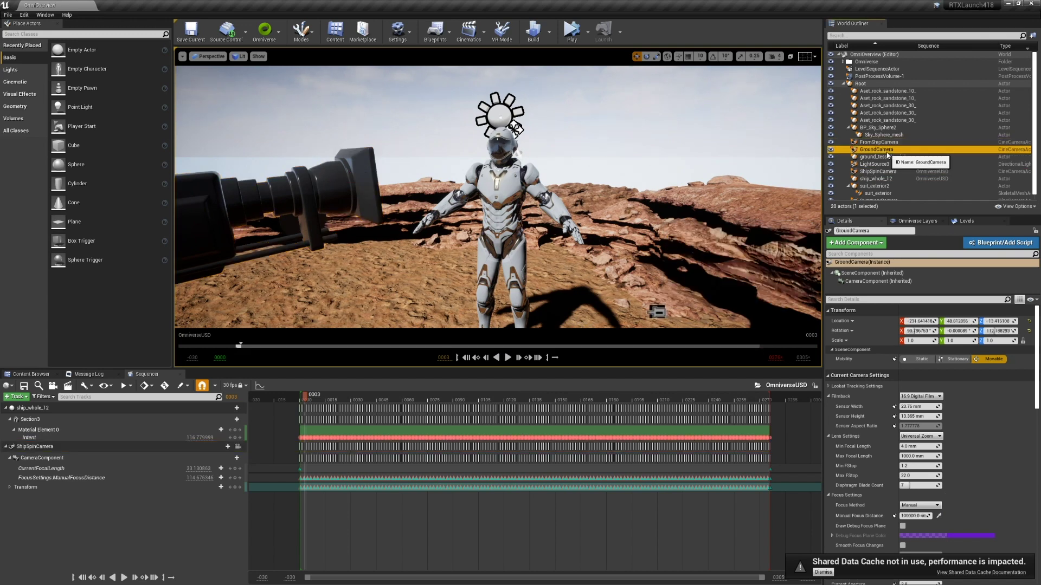
pyautogui.scroll(-1, 887, 162)
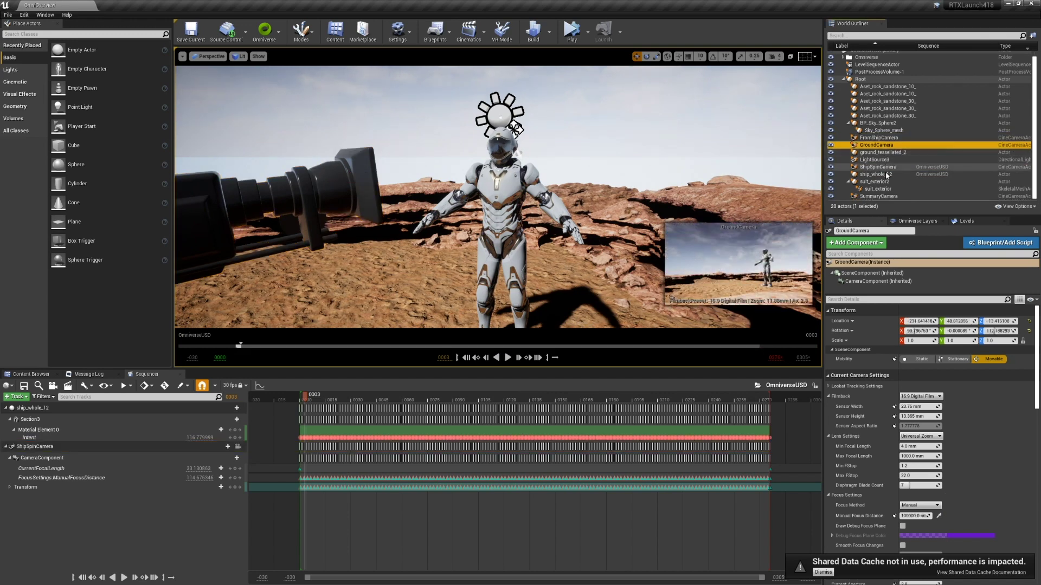
pyautogui.click(888, 197)
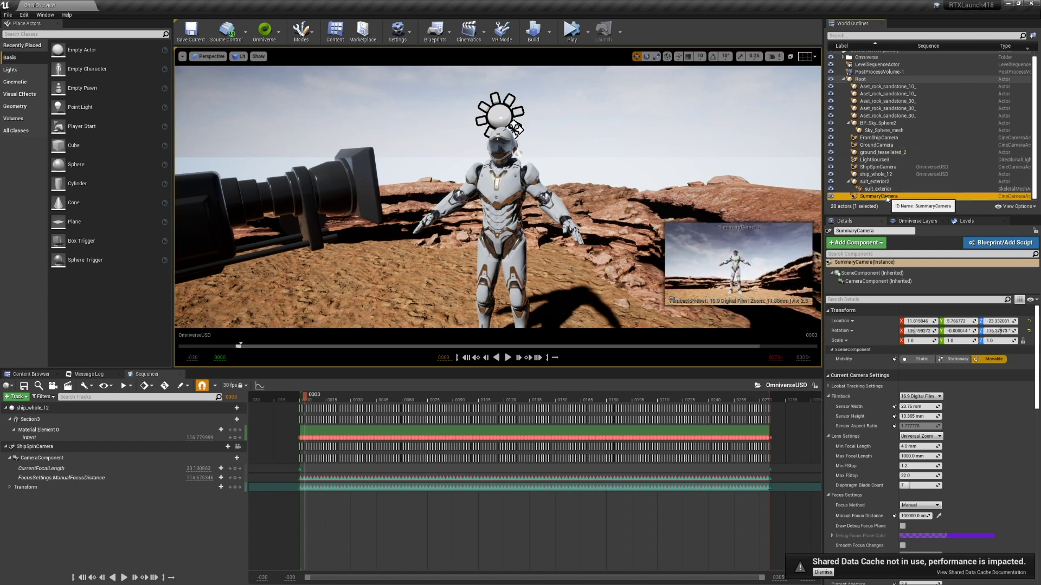
# - Pilot SummaryCamera to view the scene through it, and stop piloting
pyautogui.rightClick(887, 197)
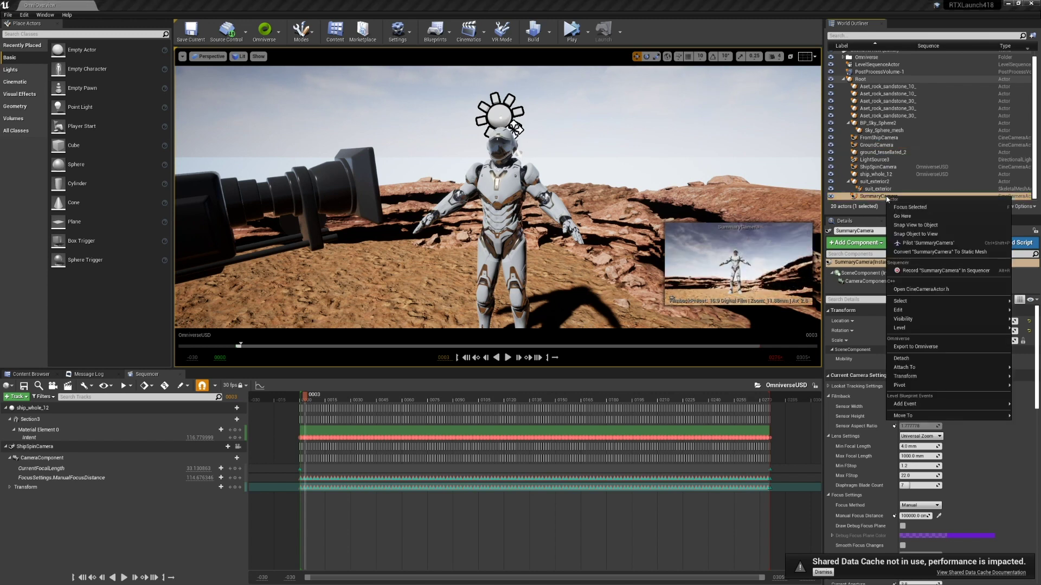
pyautogui.click(904, 247)
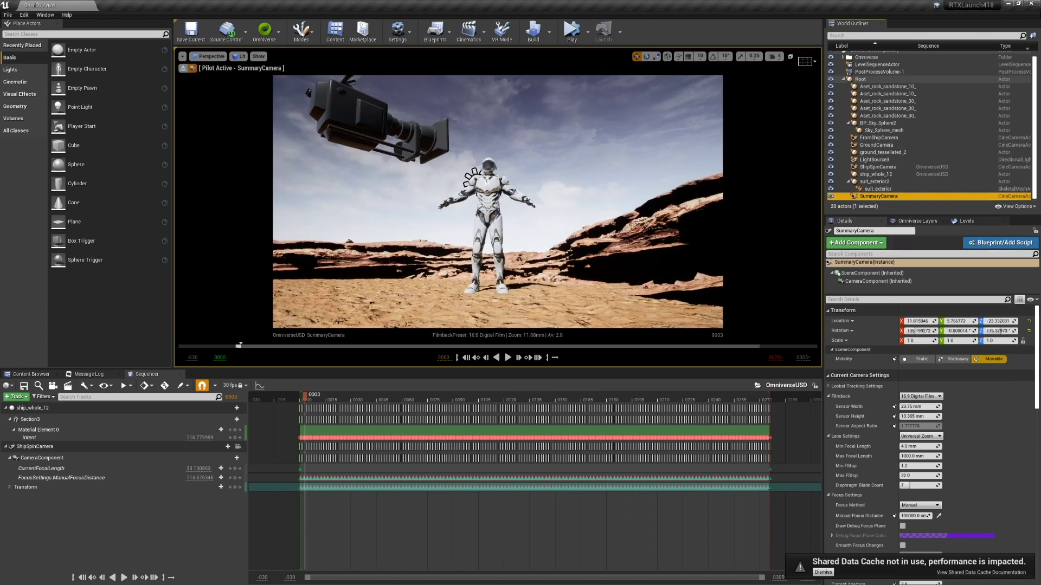
pyautogui.rightClick(867, 199)
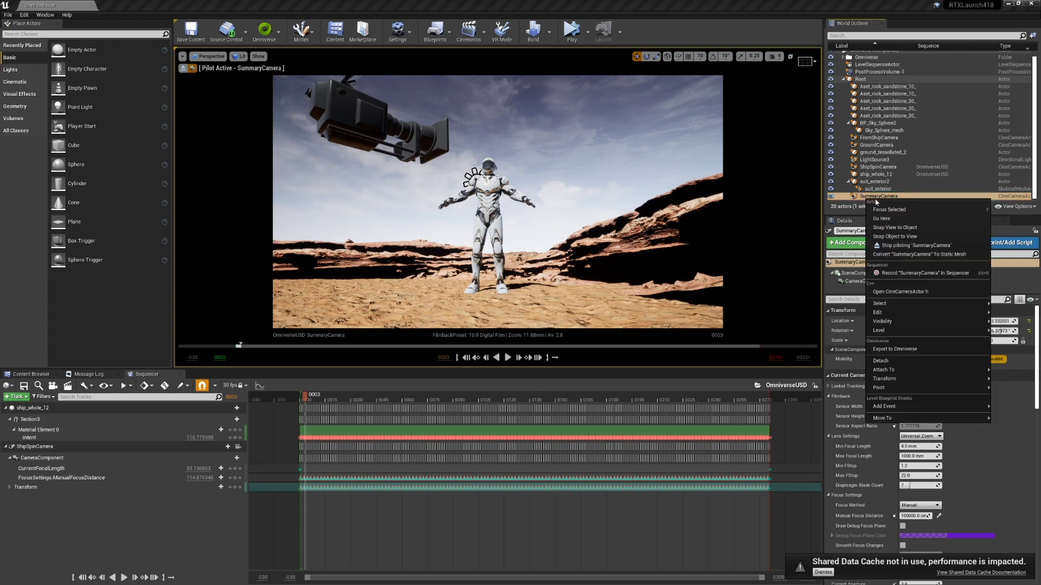
pyautogui.click(877, 246)
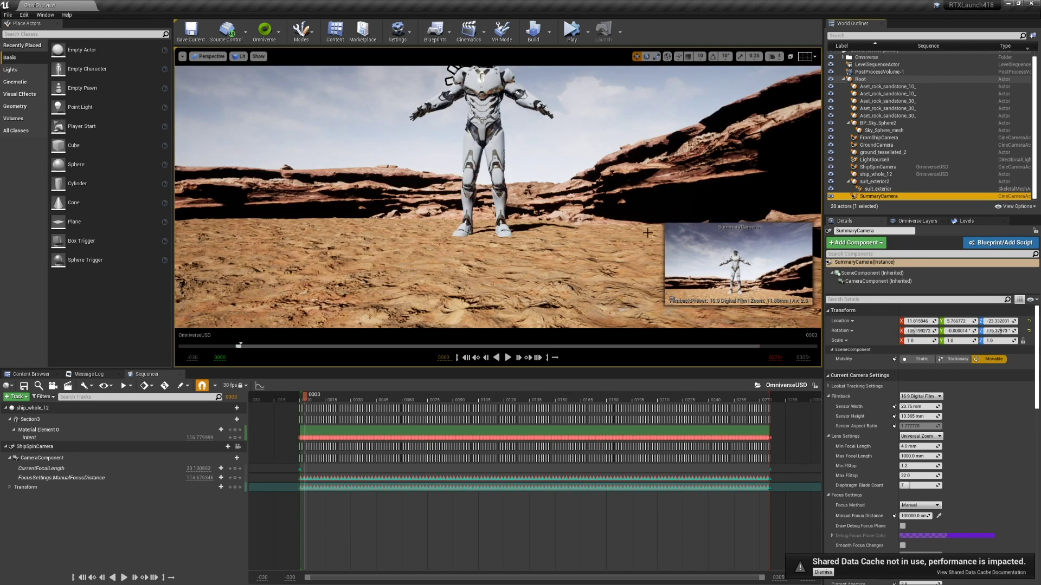
pyautogui.moveTo(647, 233); pyautogui.dragTo(641, 212, button='right')
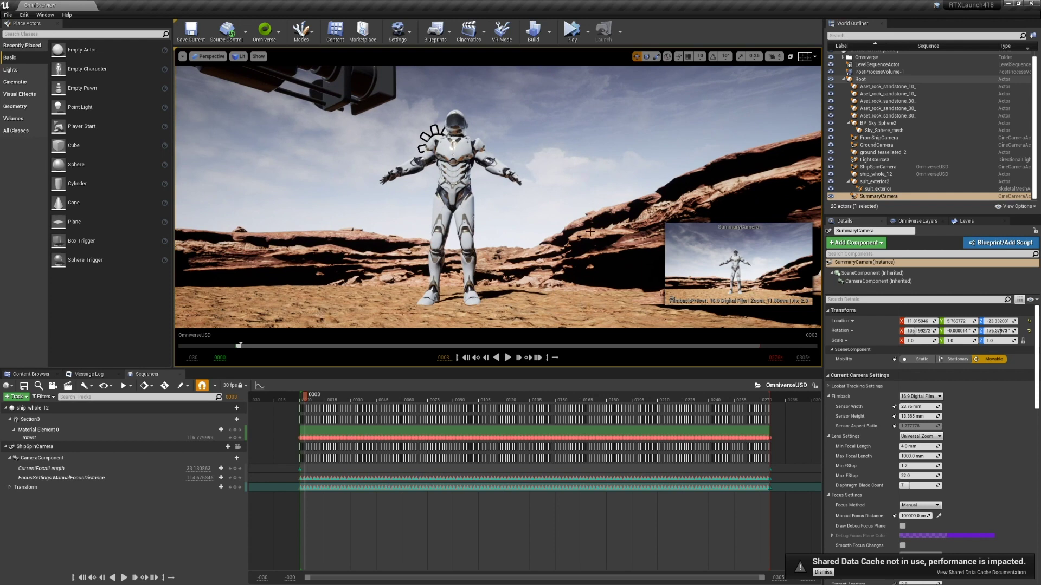
# - Return to the content browser, inspect the USD assets in the E4 Props folder, and go back to E4
pyautogui.click(31, 374)
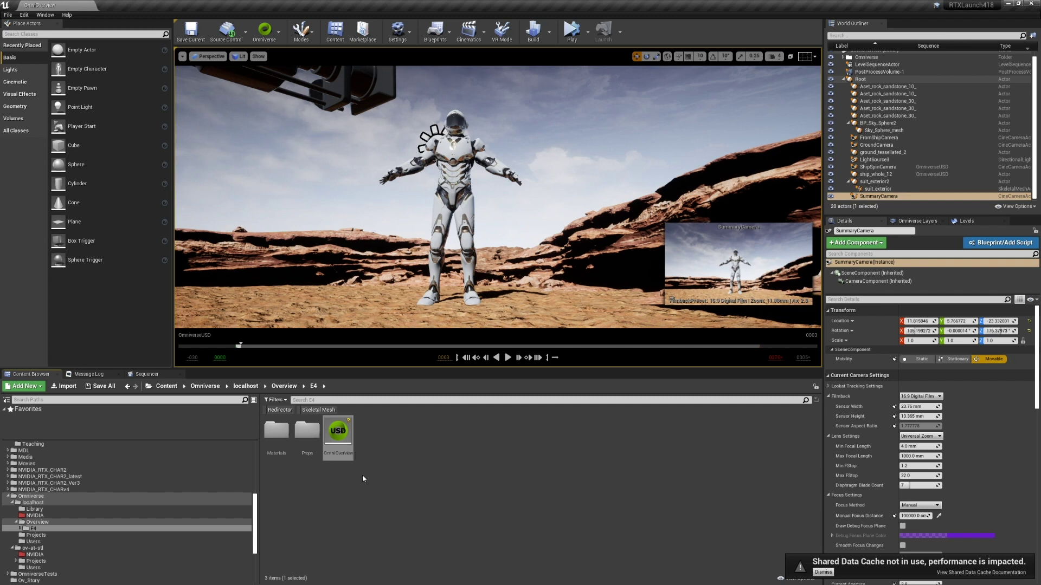
pyautogui.doubleClick(306, 431)
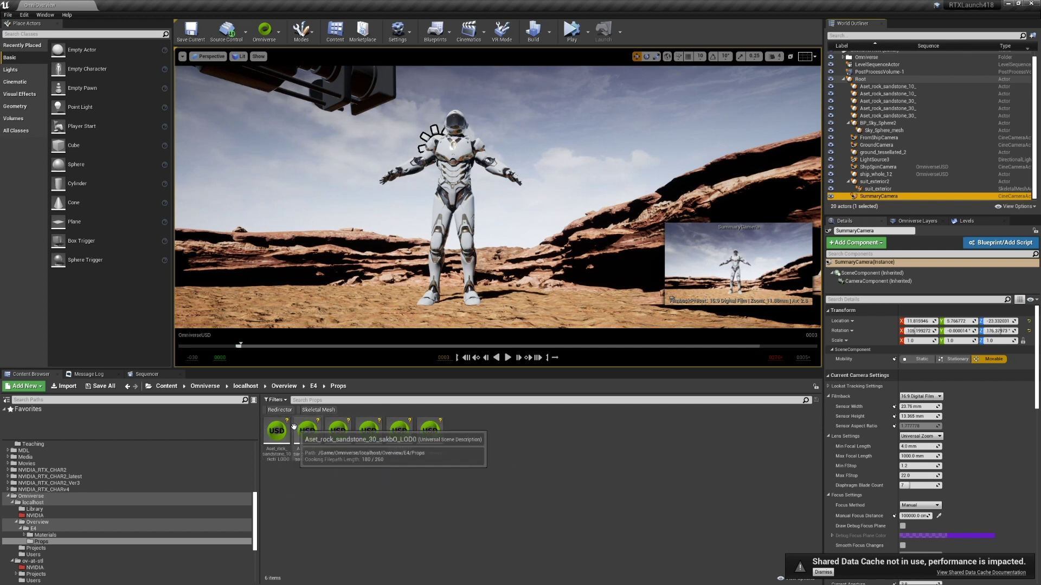
pyautogui.click(314, 386)
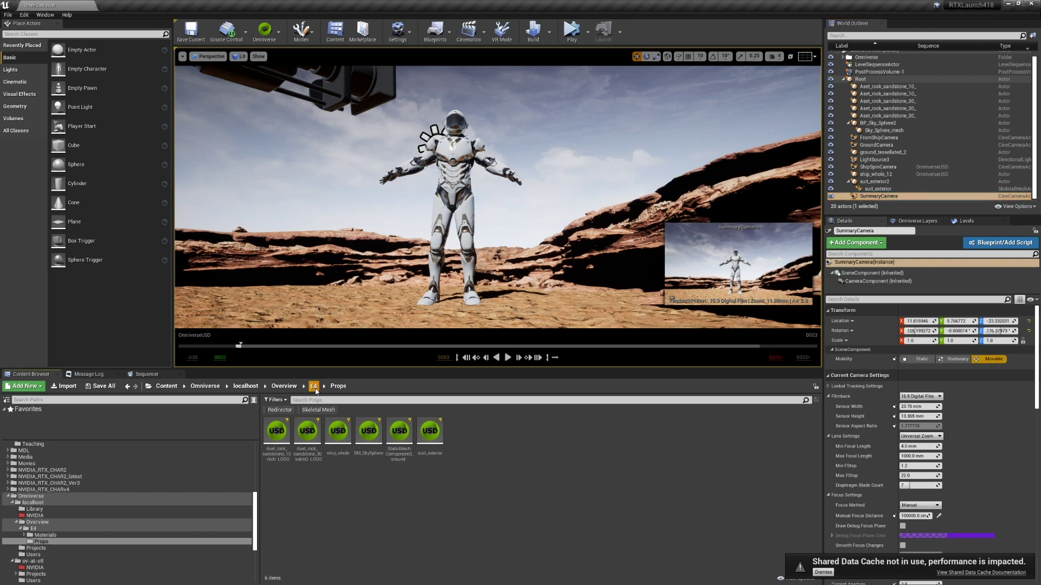
# - Inspect the E4 Materials folder and its Textures subfolder, and return to Materials
pyautogui.click(339, 437)
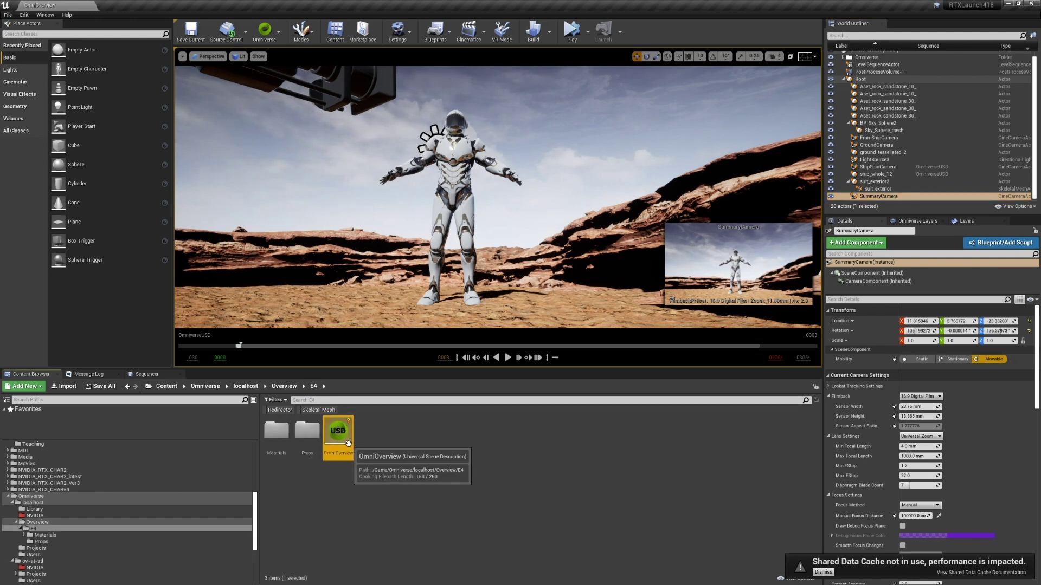
pyautogui.doubleClick(277, 431)
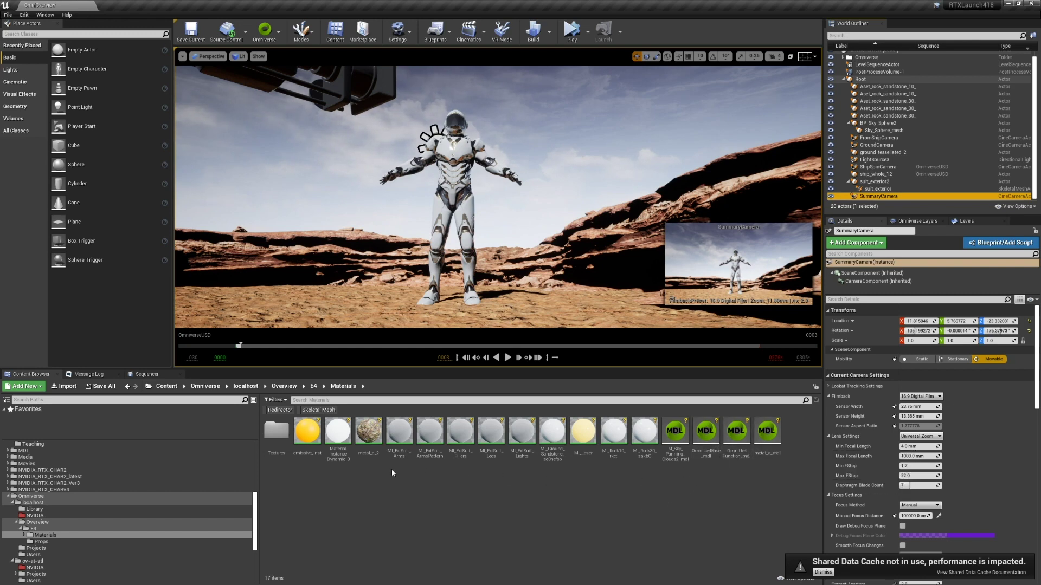
pyautogui.doubleClick(279, 432)
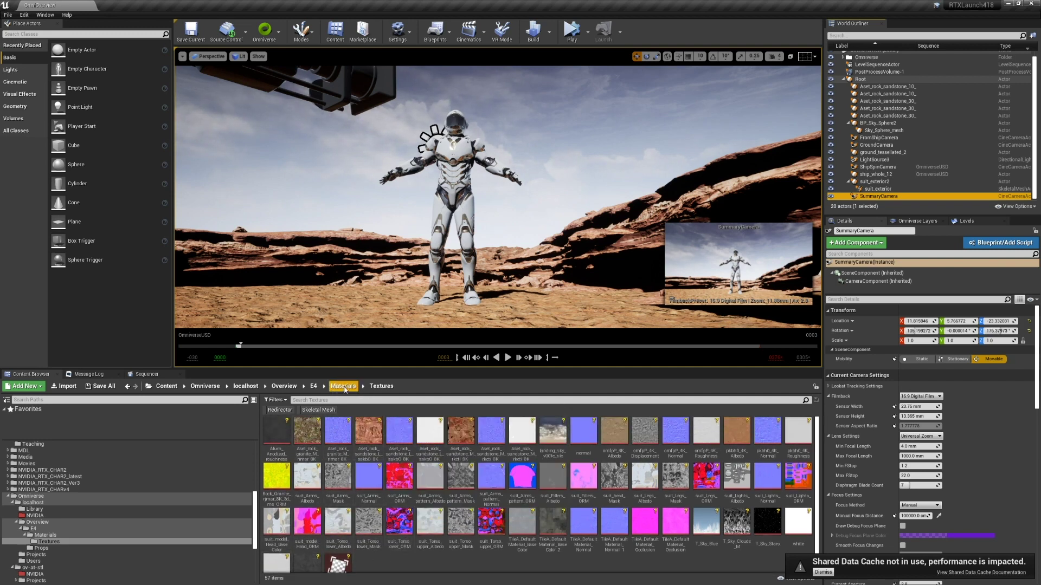
pyautogui.click(344, 386)
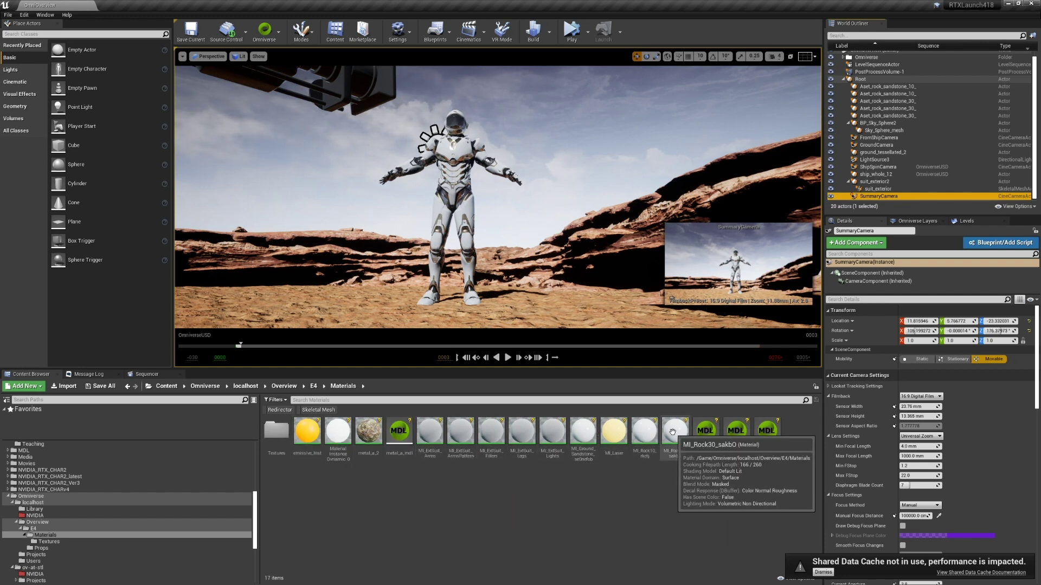
# - Examine the emissive_inst material's node graph and preview in the material editor, close it, and go back to the E4 folder
pyautogui.doubleClick(308, 442)
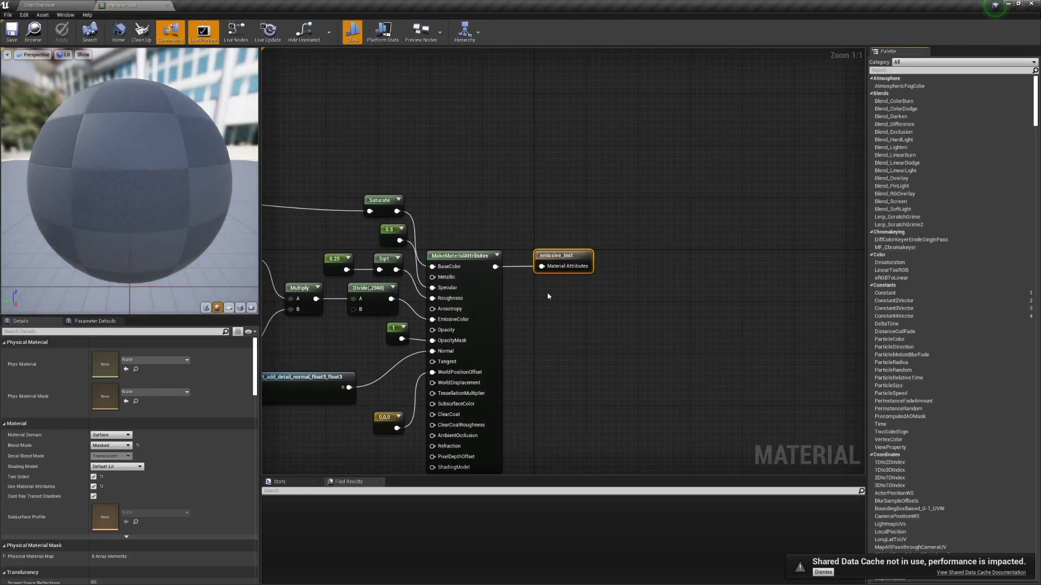
pyautogui.click(39, 7)
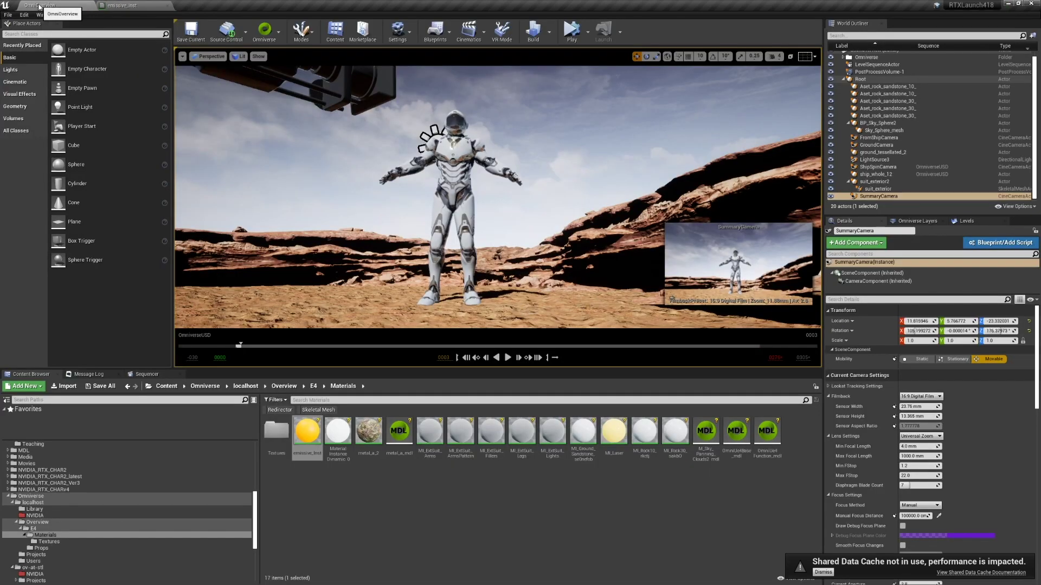
pyautogui.click(158, 5)
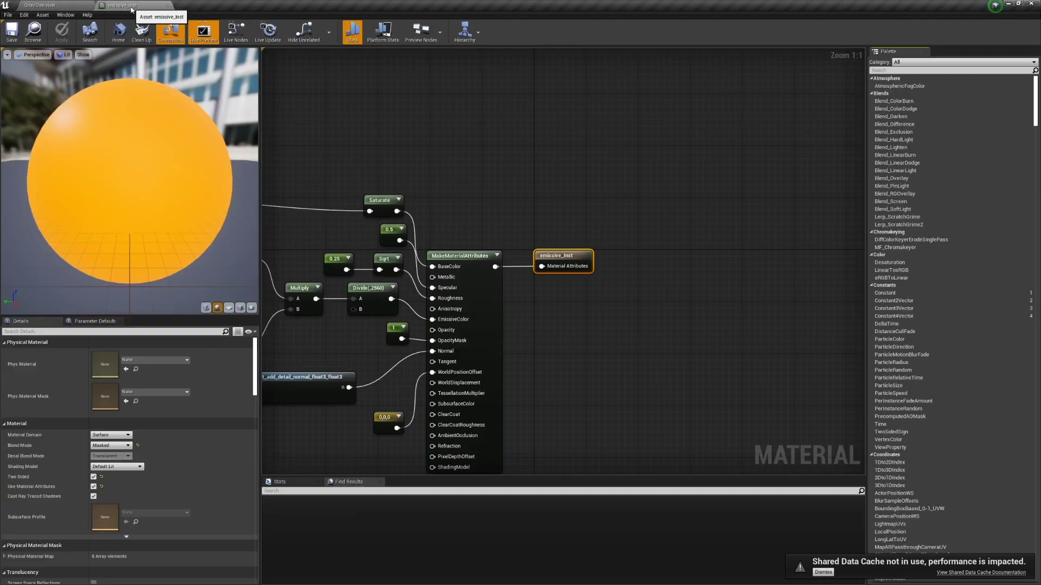
pyautogui.click(166, 6)
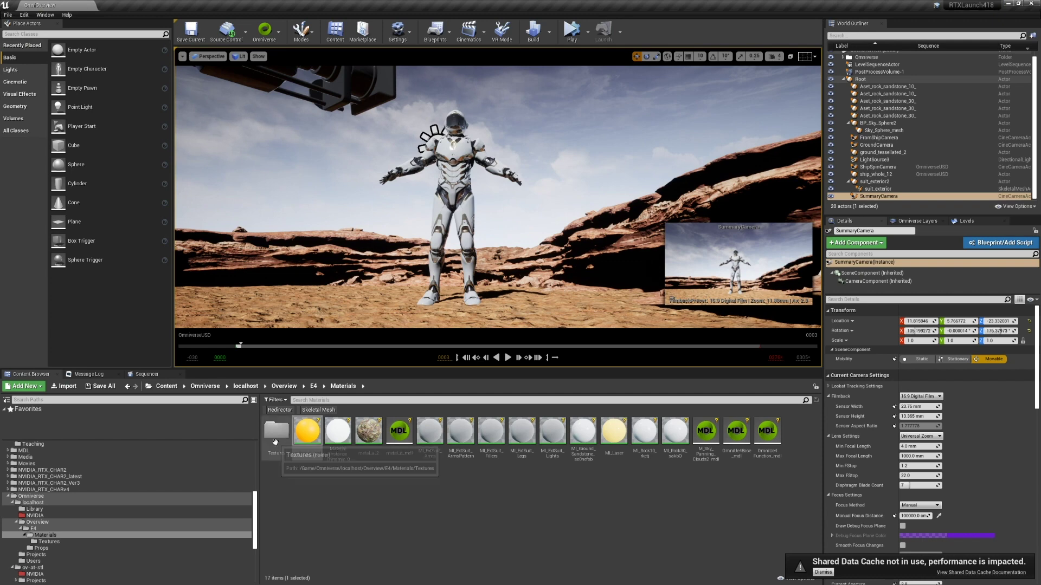
pyautogui.click(314, 386)
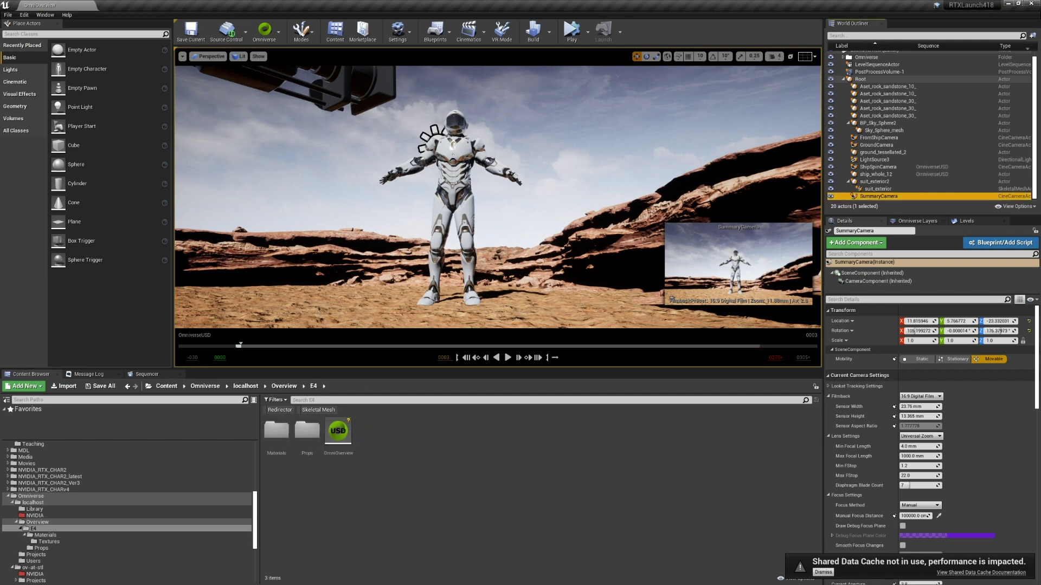
pyautogui.moveTo(542, 227)
pyautogui.mouseDown(button='right')
pyautogui.moveTo(510, 233)
pyautogui.moveTo(540, 228)
pyautogui.mouseUp(button='right')
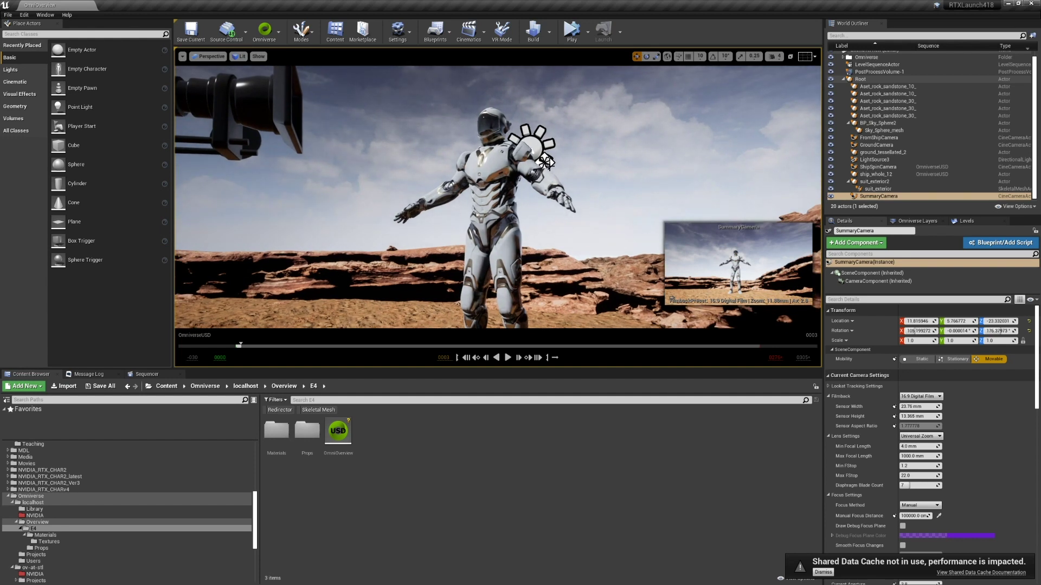